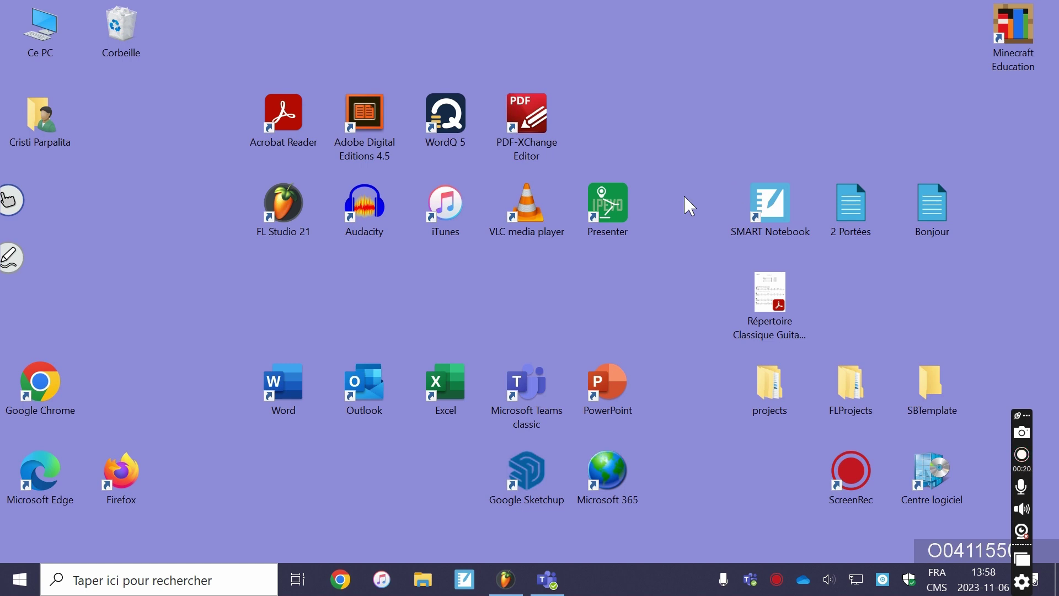
In Microsoft Teams, open "Il manque du son.docx" from the Général channel's Class Materials > 02_Cinéma folder
left_click(548, 579)
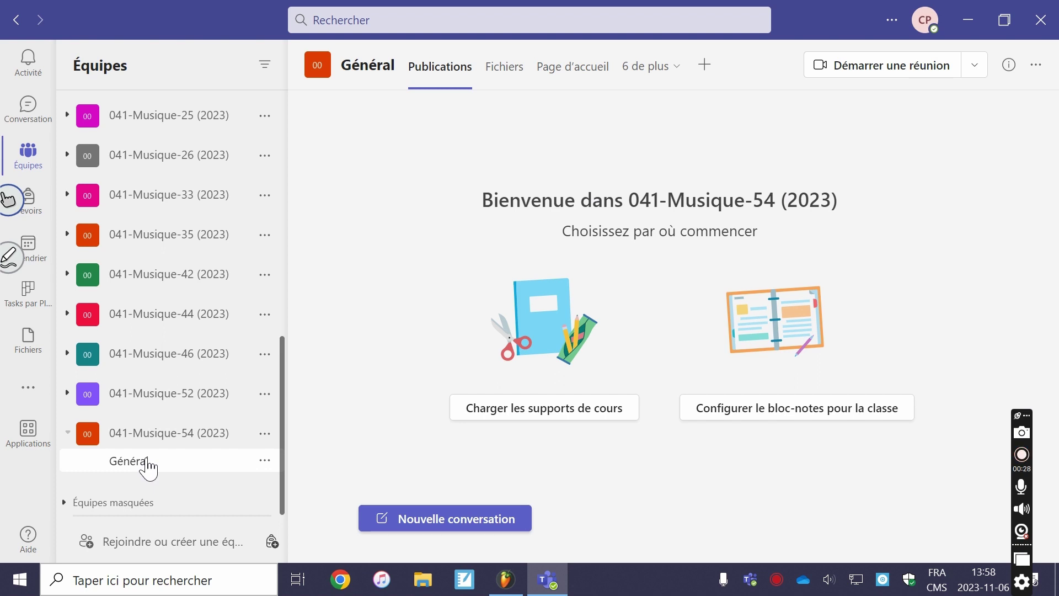
left_click(506, 67)
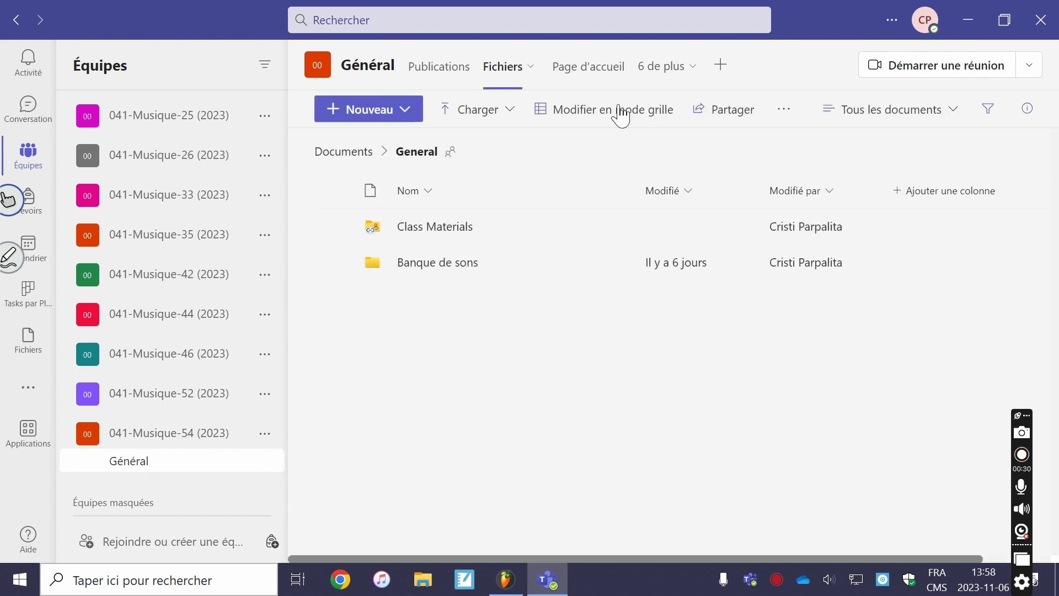
left_click(450, 232)
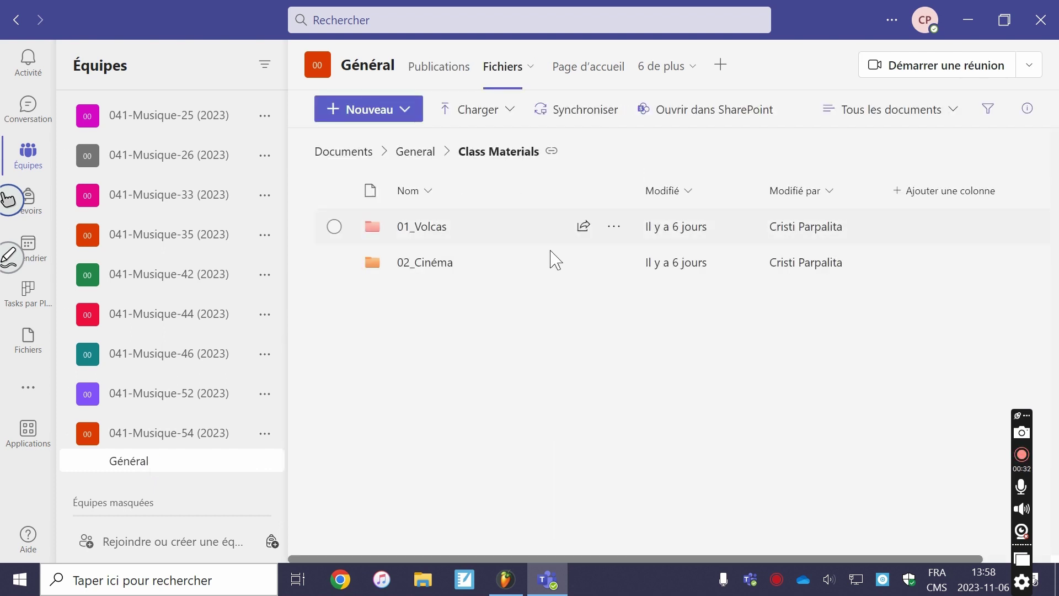
left_click(425, 263)
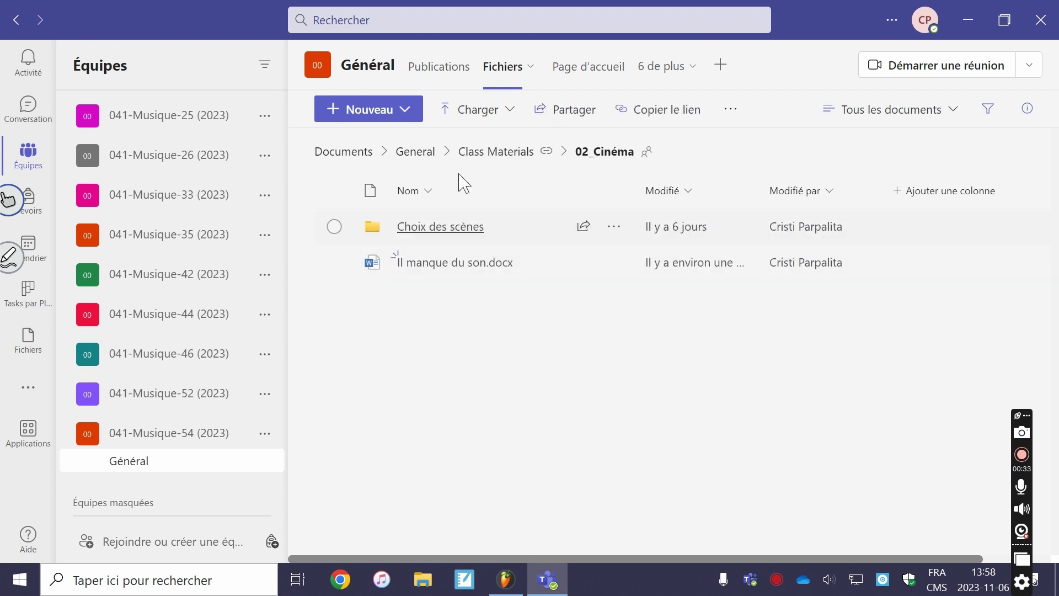
left_click(426, 264)
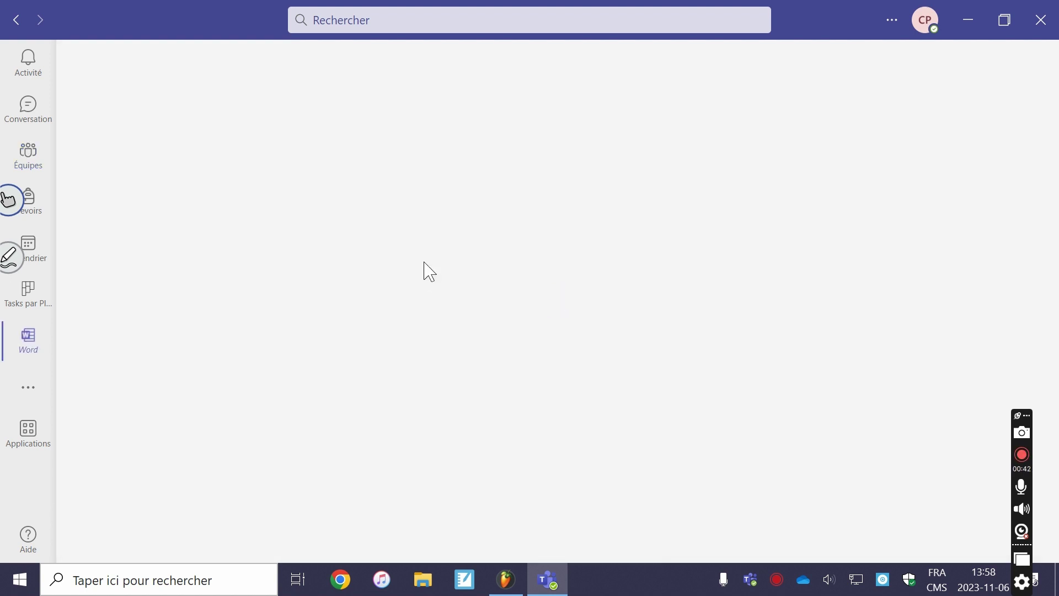
Find the document's list of suggested sound websites and open freesound.org, ready for a sound search
scroll(567, 301, "down", 10)
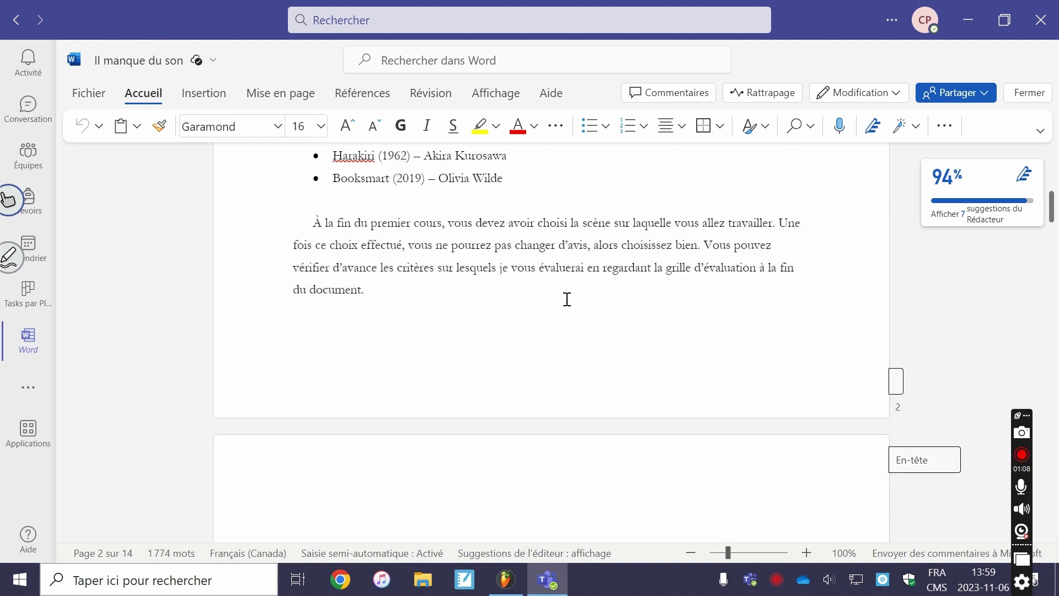
scroll(565, 299, "down", 10)
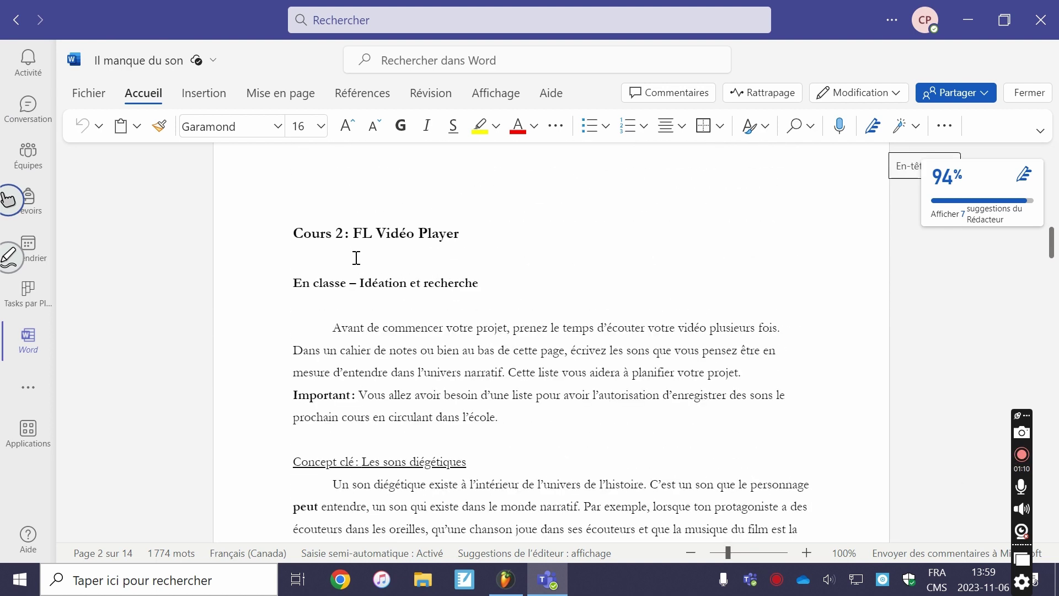
scroll(363, 224, "down", 15)
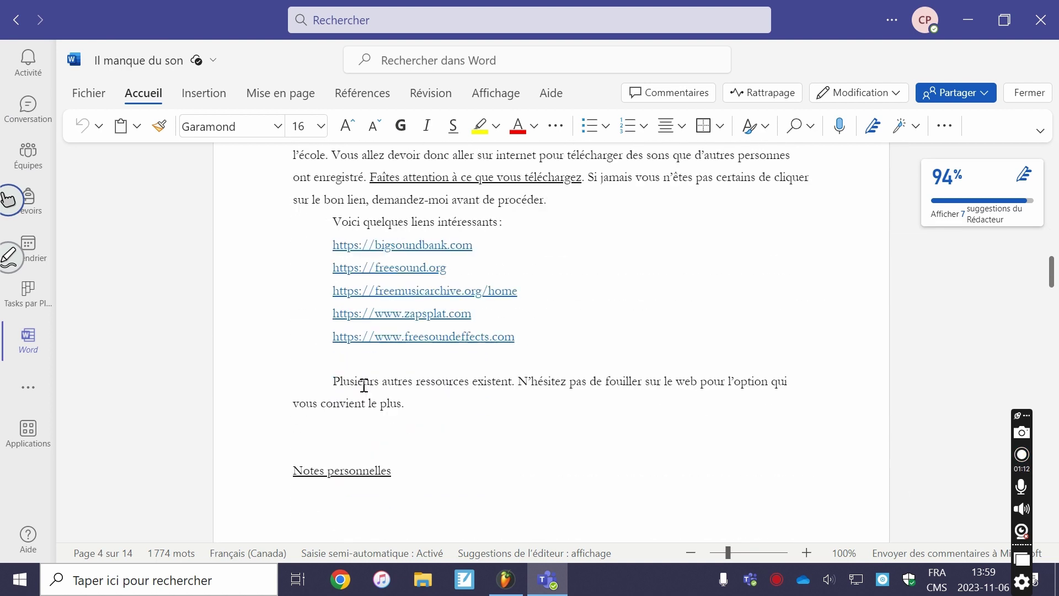
scroll(405, 282, "up", 1)
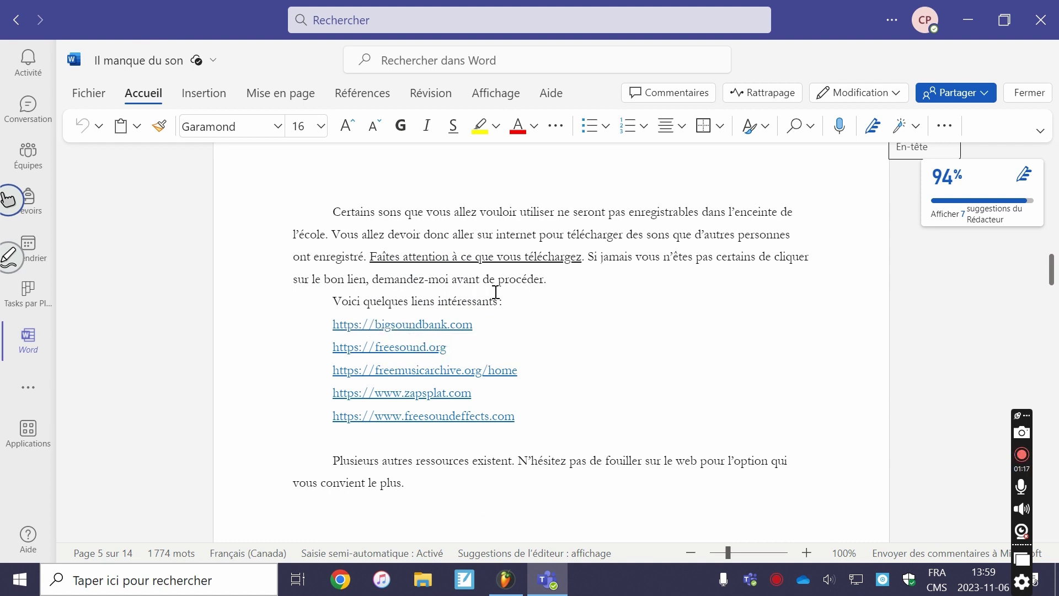
left_click(395, 352)
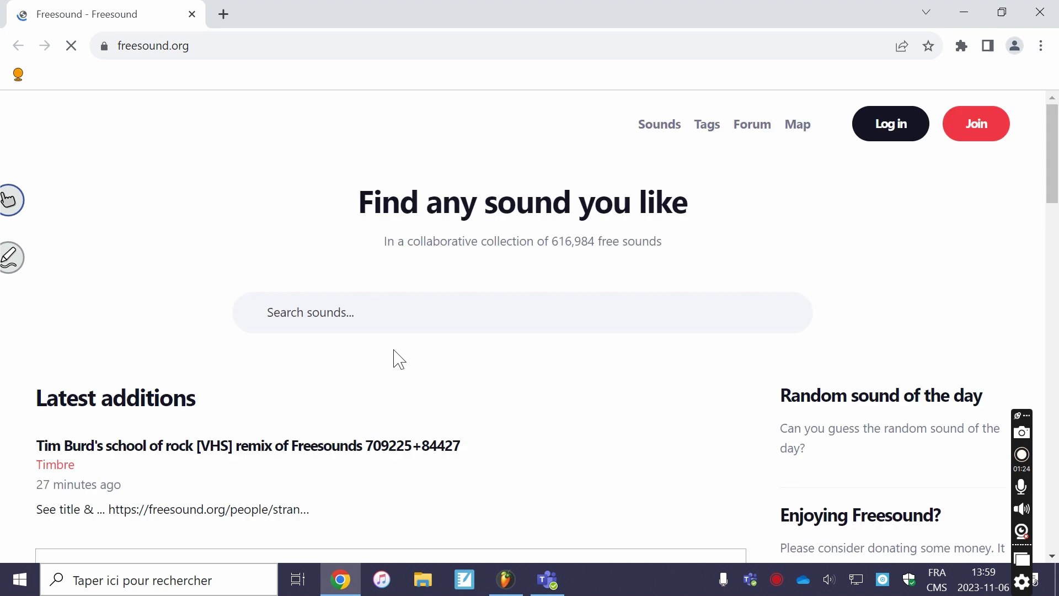
left_click(457, 314)
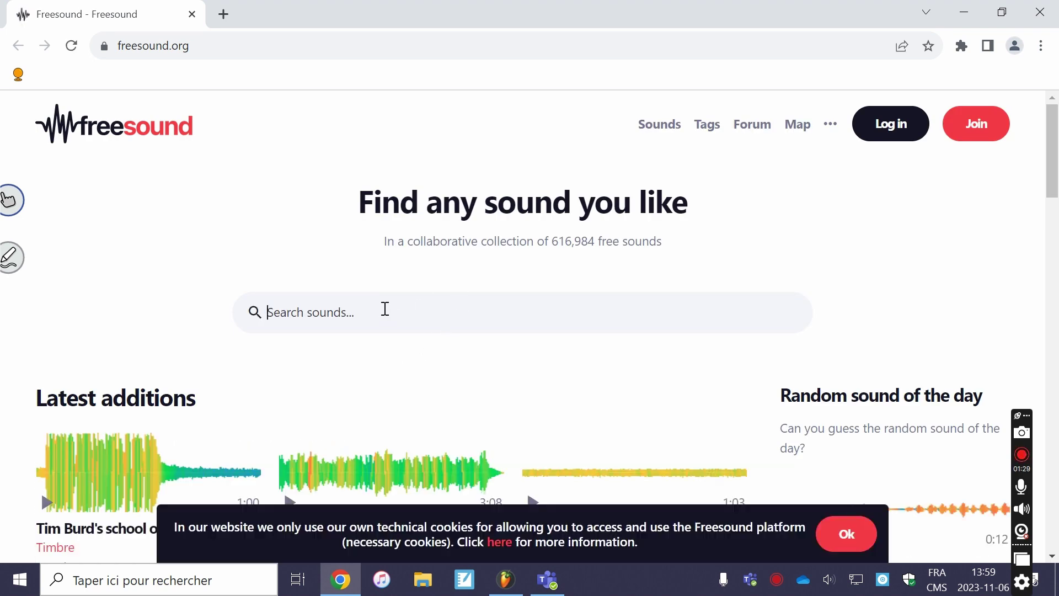
Switch to FL Studio, enlarge the Booksmart video window and play the scene from its beginning
left_click(506, 580)
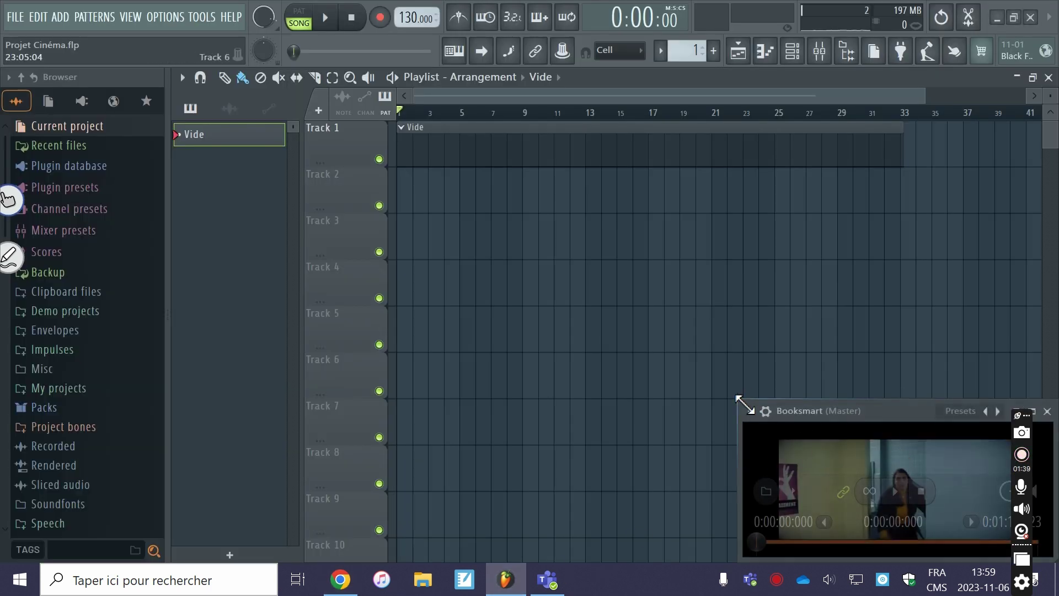
double_click(742, 409)
left_click(628, 492)
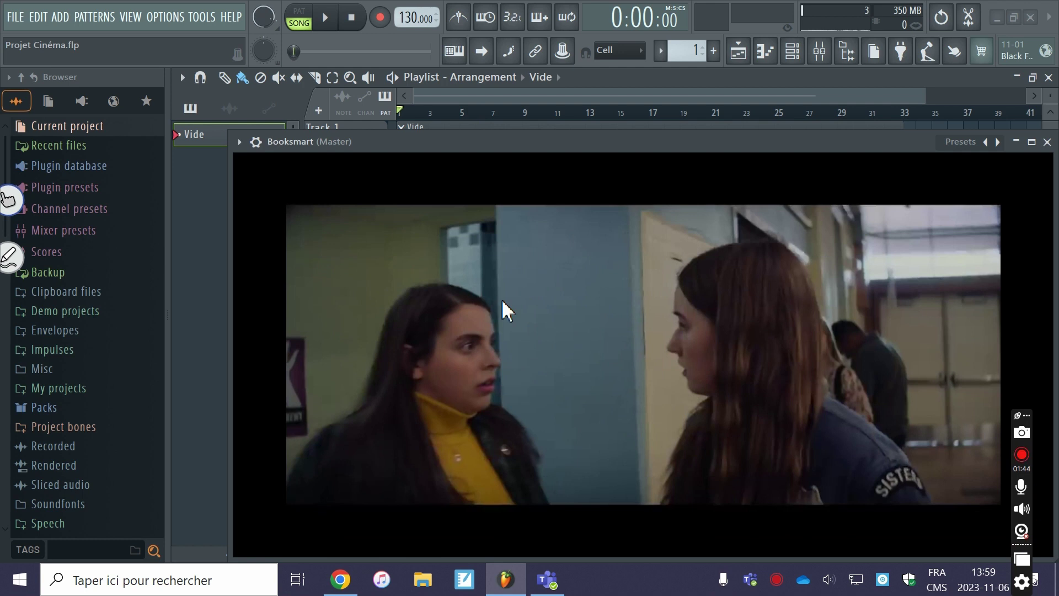
left_click_drag(284, 542, 247, 542)
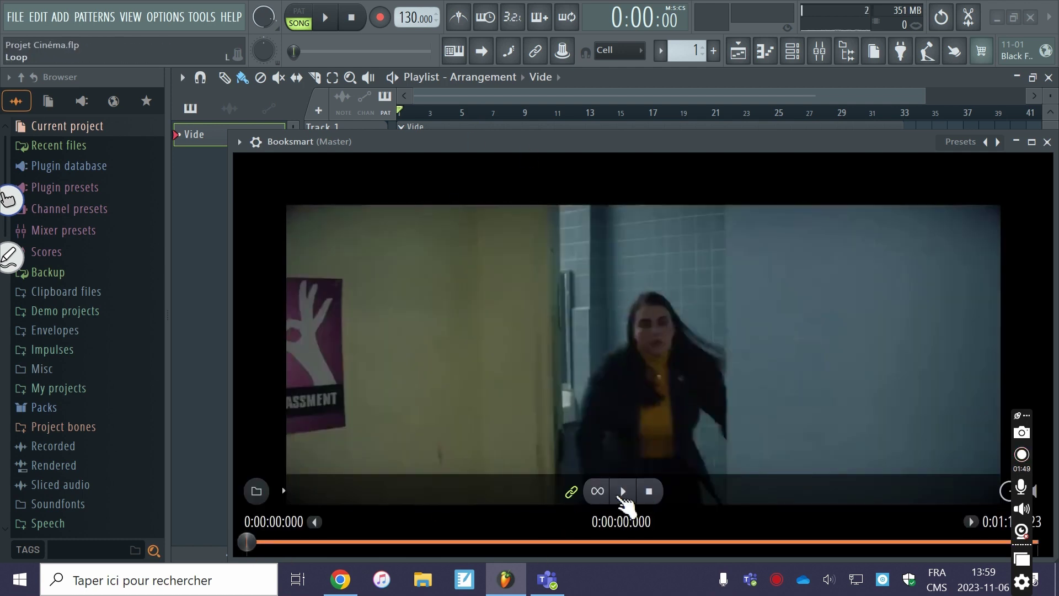
left_click(625, 493)
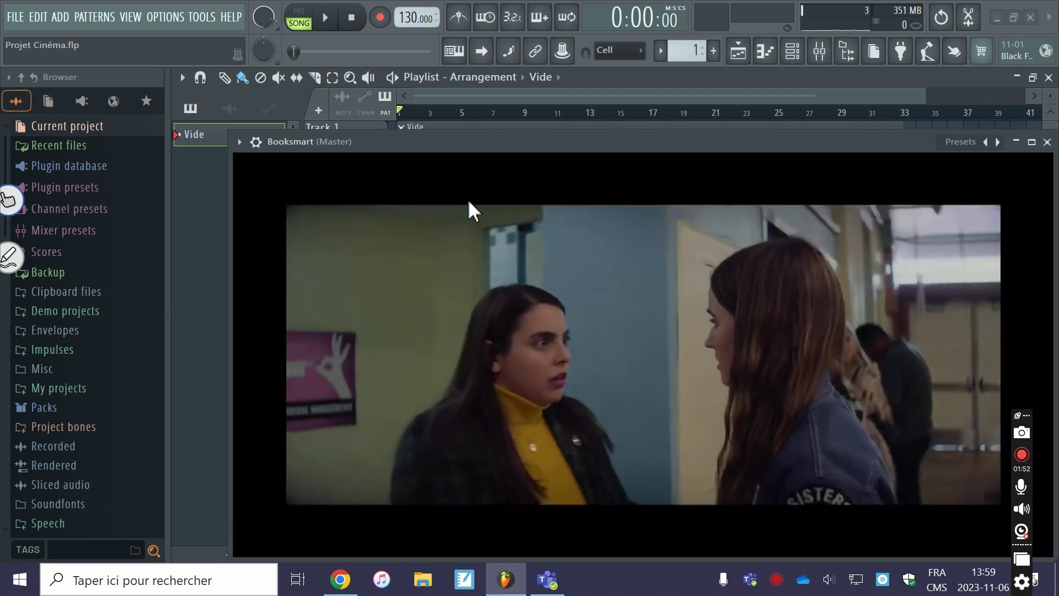
mouse_move(610, 454)
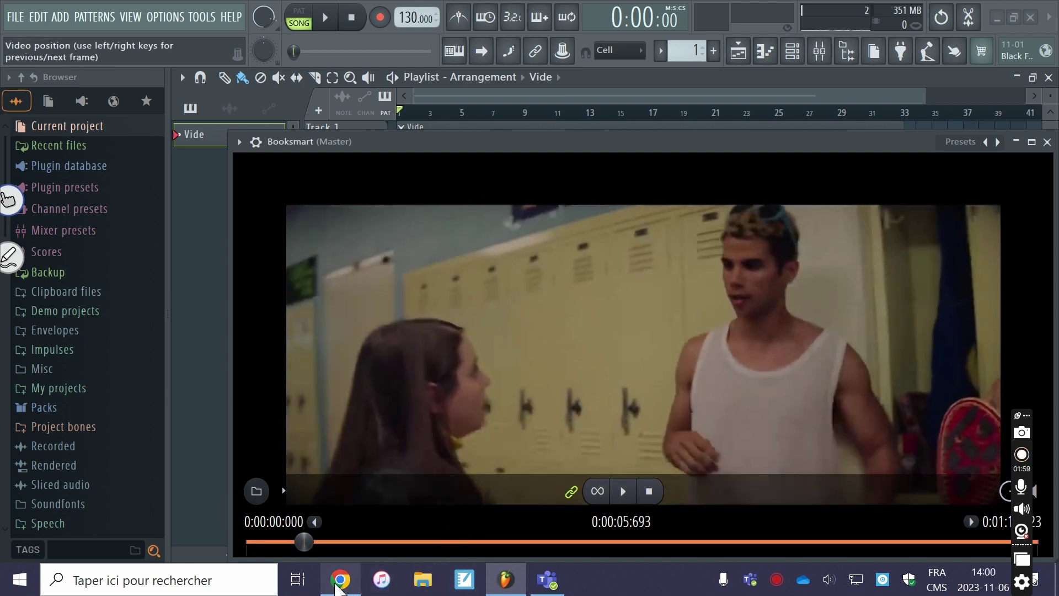
Switch back to Freesound in Chrome, search for "classroom bell" and preview the Synth Beep.wav sound
left_click(340, 579)
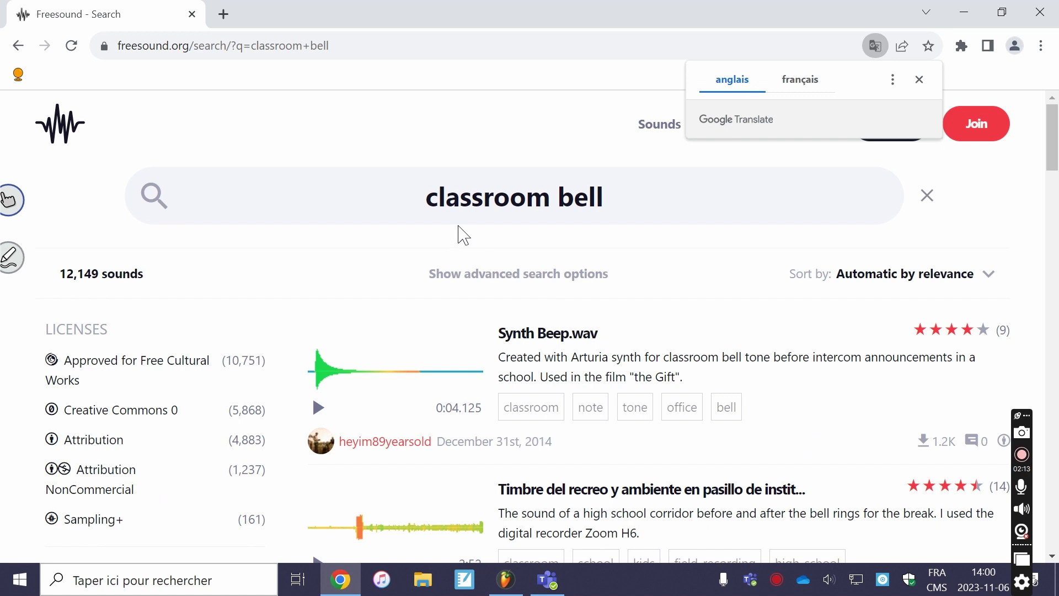
scroll(464, 235, "down", 2)
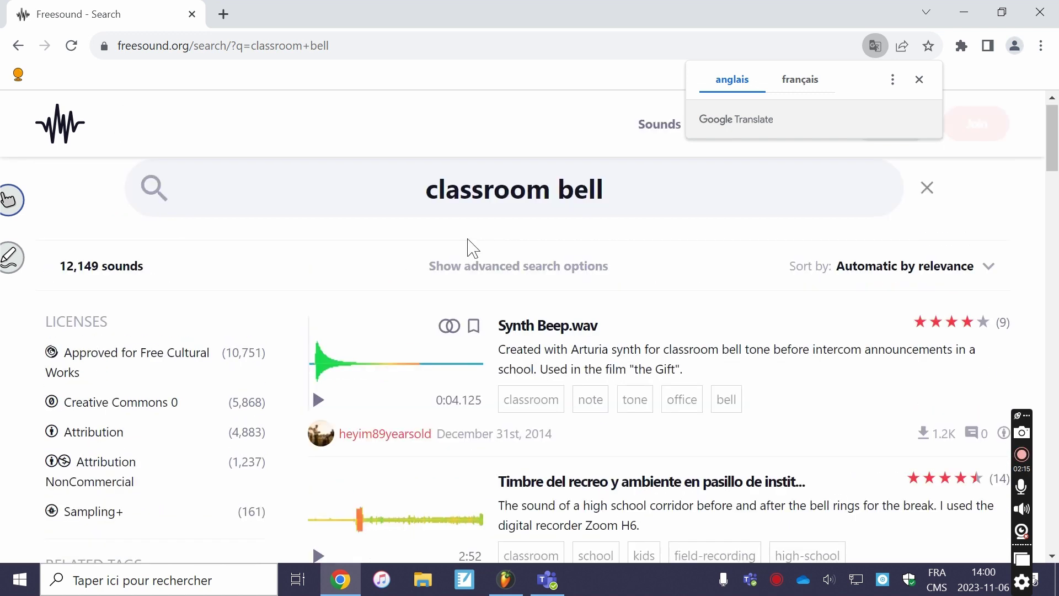
scroll(508, 227, "down", 7)
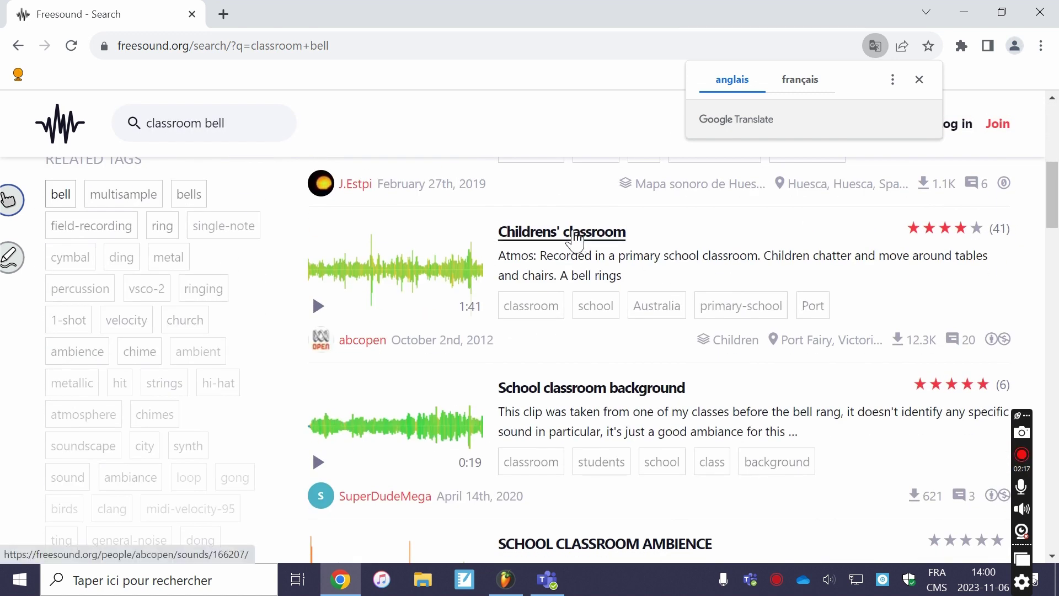
scroll(568, 461, "down", 7)
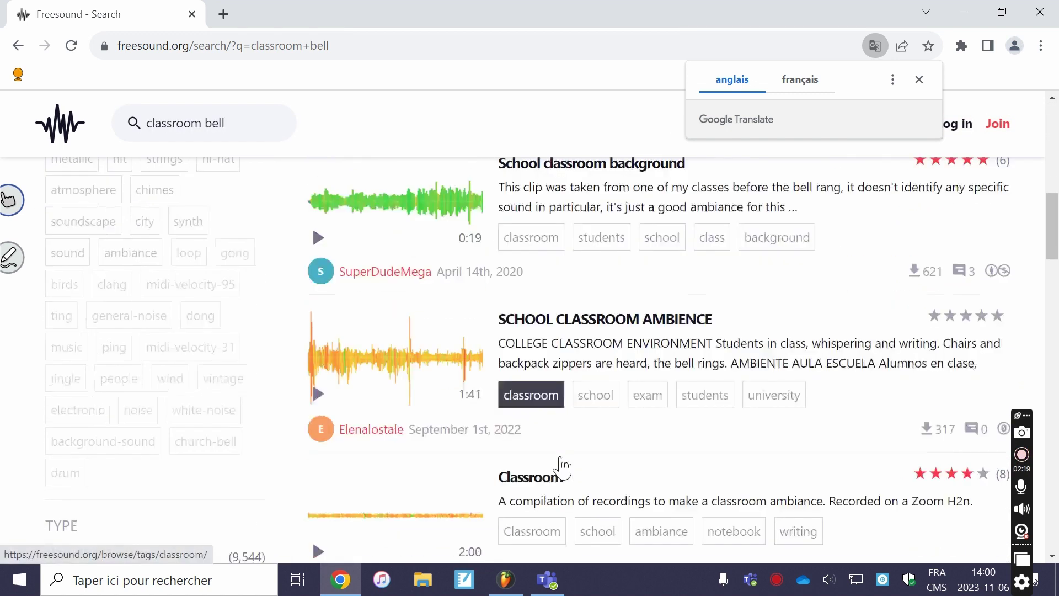
scroll(533, 436, "up", 15)
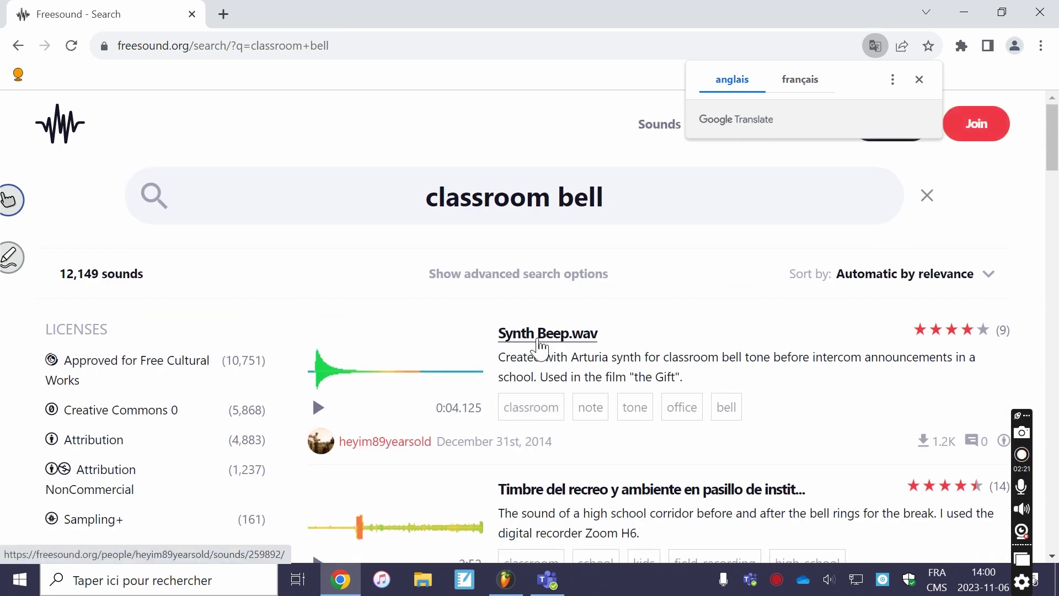
left_click(322, 411)
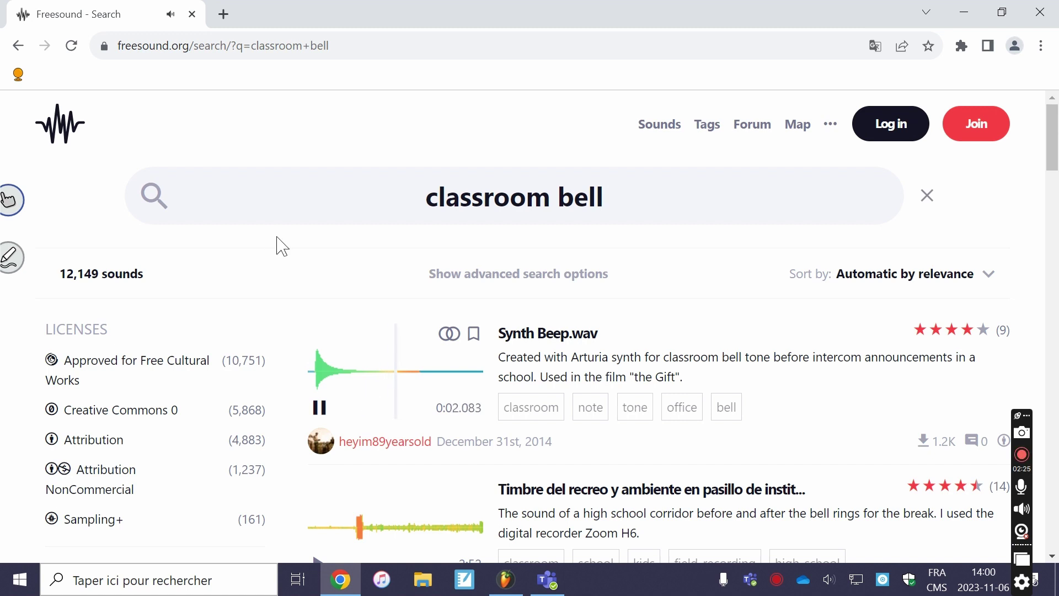
Replace the Freesound query with "bell ring" and look through the resulting sounds
left_click(254, 204)
double_click(486, 197)
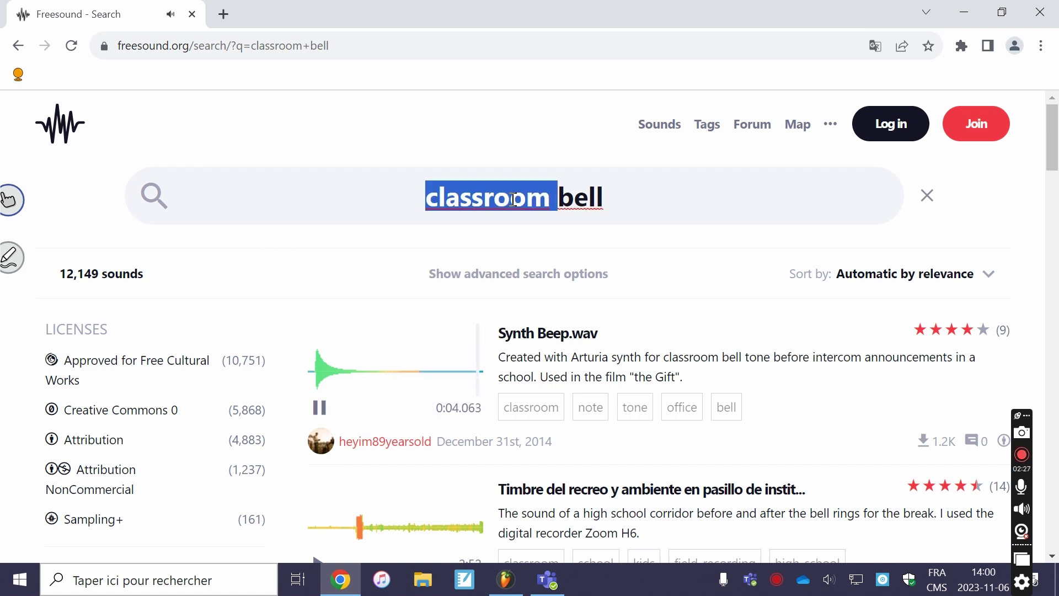
left_click_drag(652, 201, 294, 203)
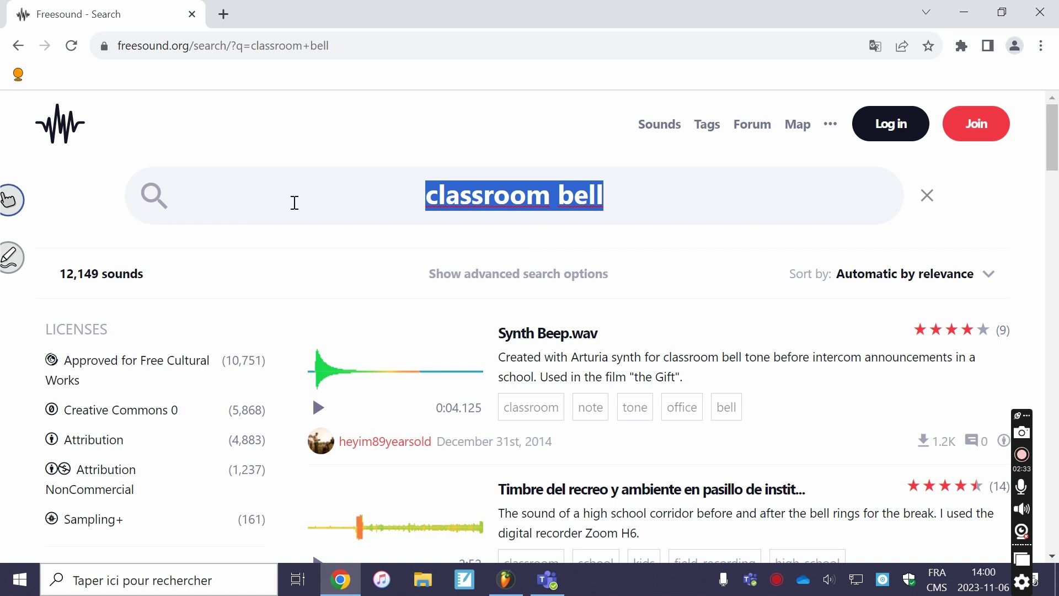
type("bell ring")
key("Return")
scroll(528, 286, "down", 3)
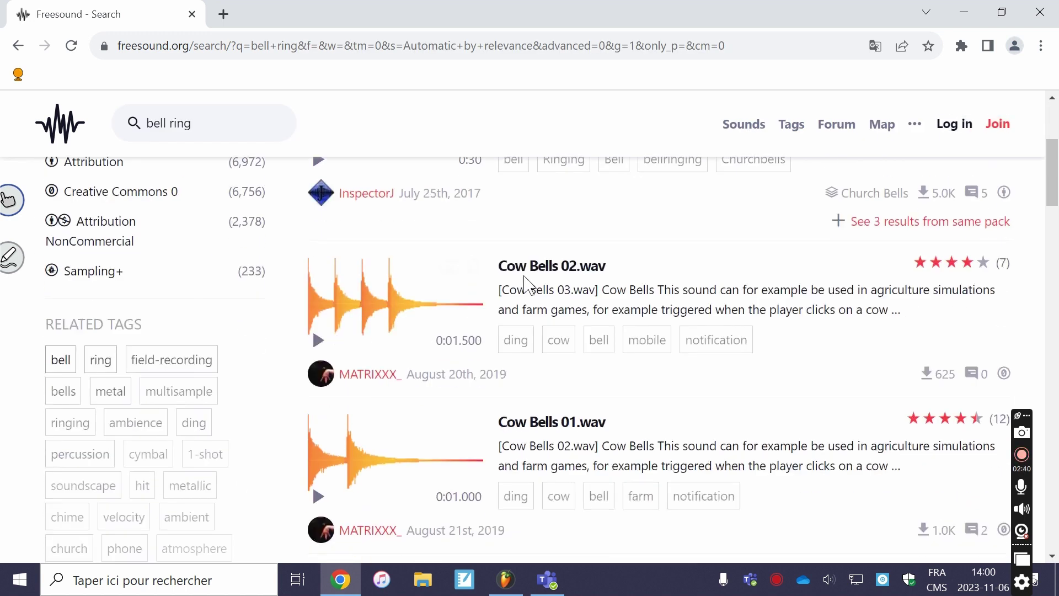
scroll(528, 285, "down", 8)
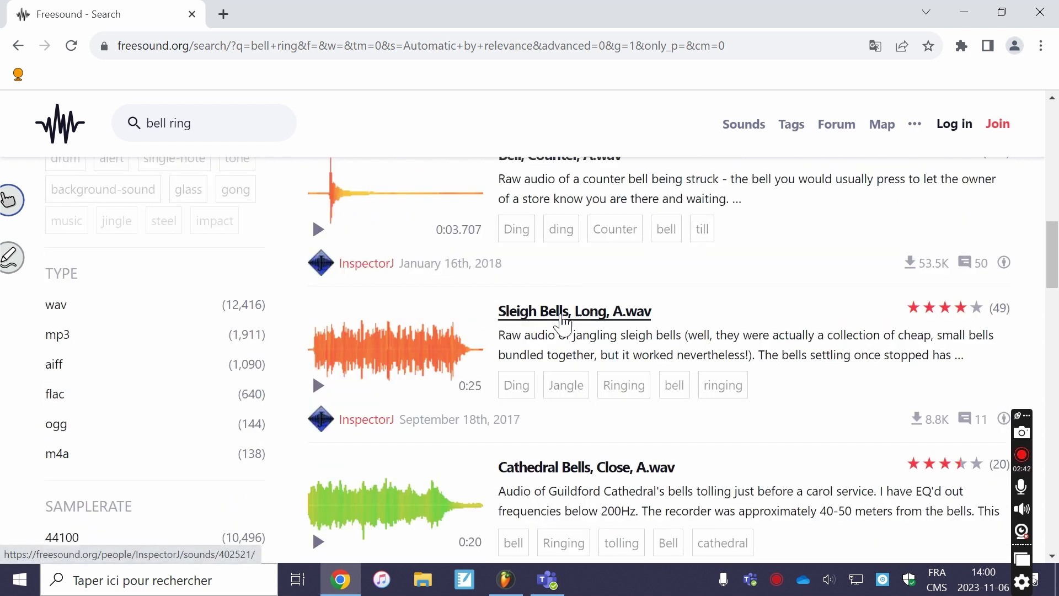
scroll(562, 320, "up", 10)
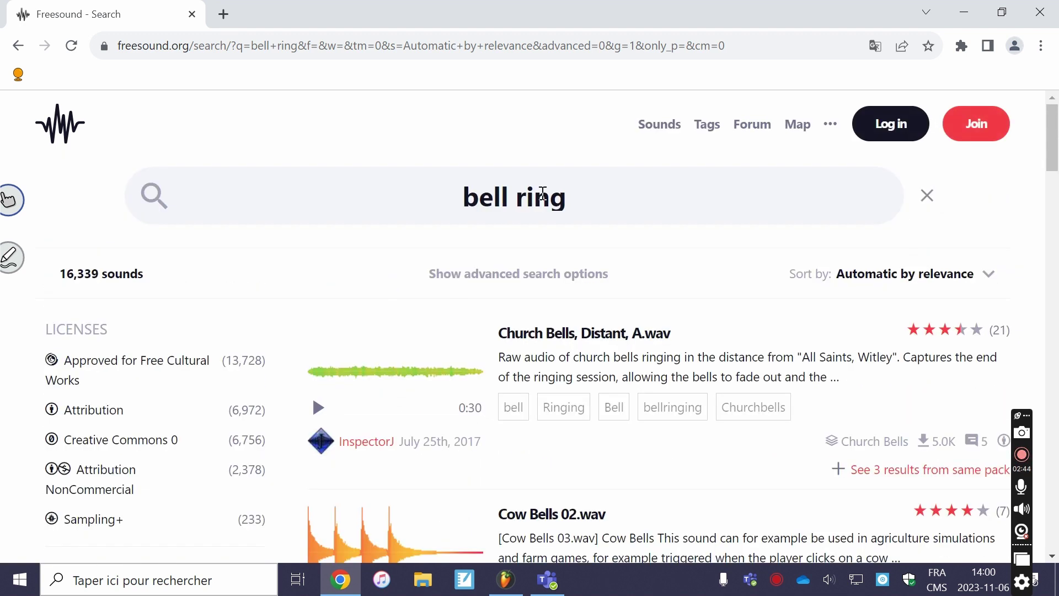
Search Freesound for "end of class bell" and preview the School Bell.wav recording
triple_click(543, 193)
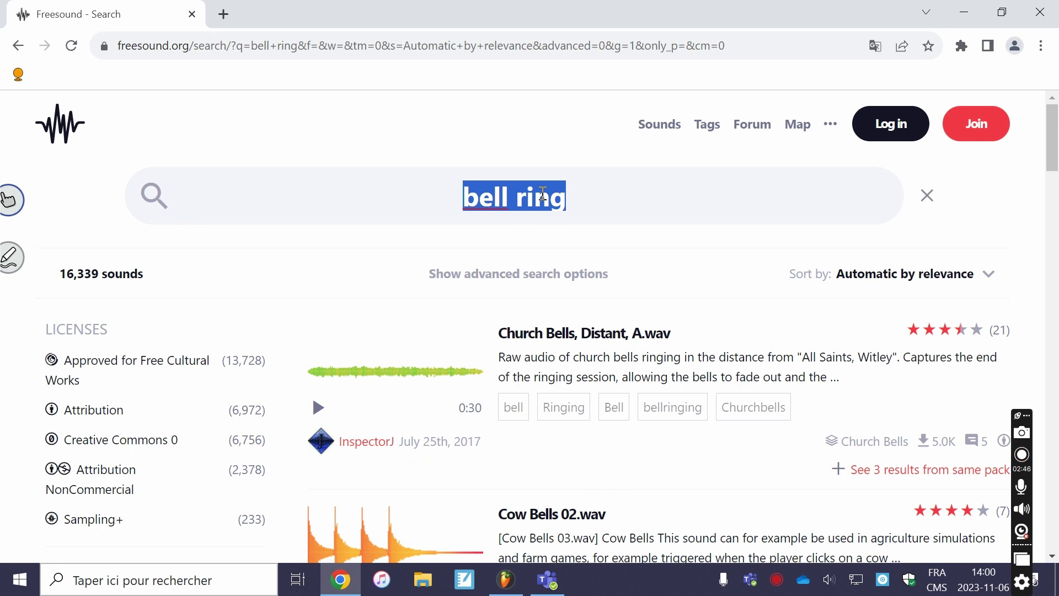
type("end of class bell")
key("Return")
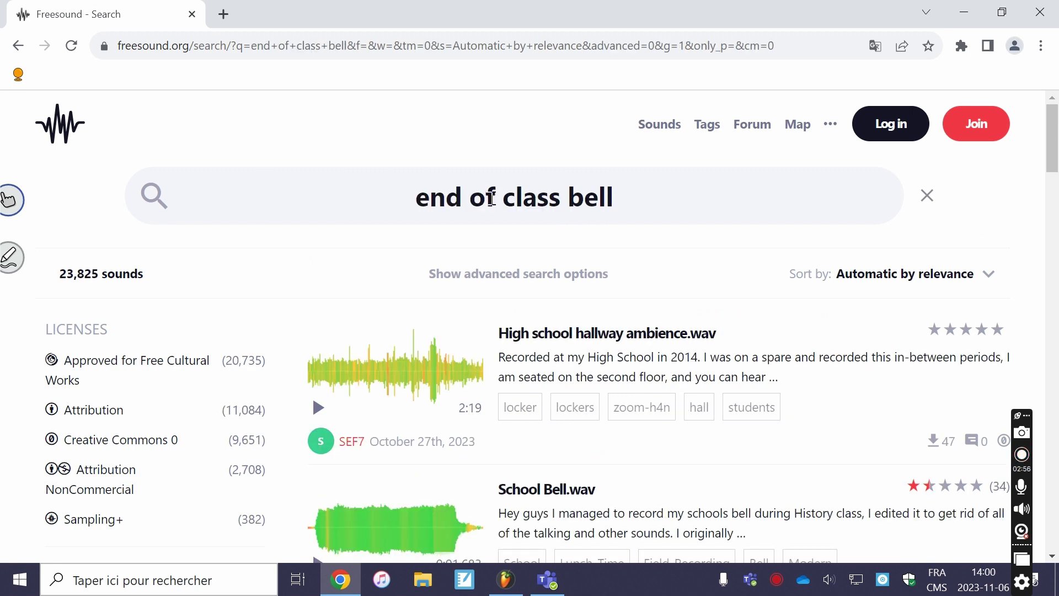
scroll(552, 276, "down", 3)
mouse_move(367, 414)
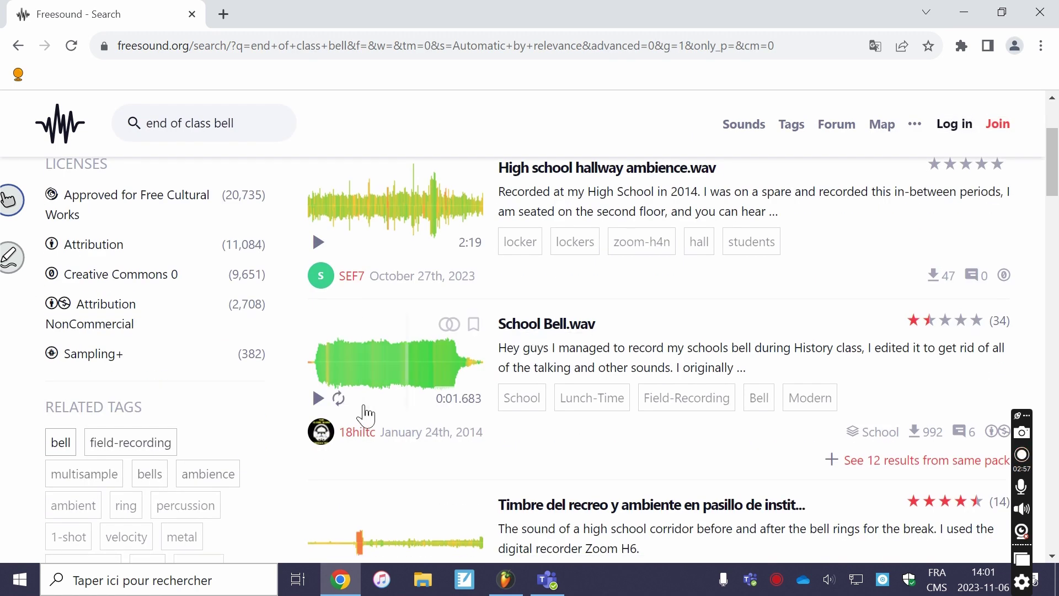
left_click(320, 400)
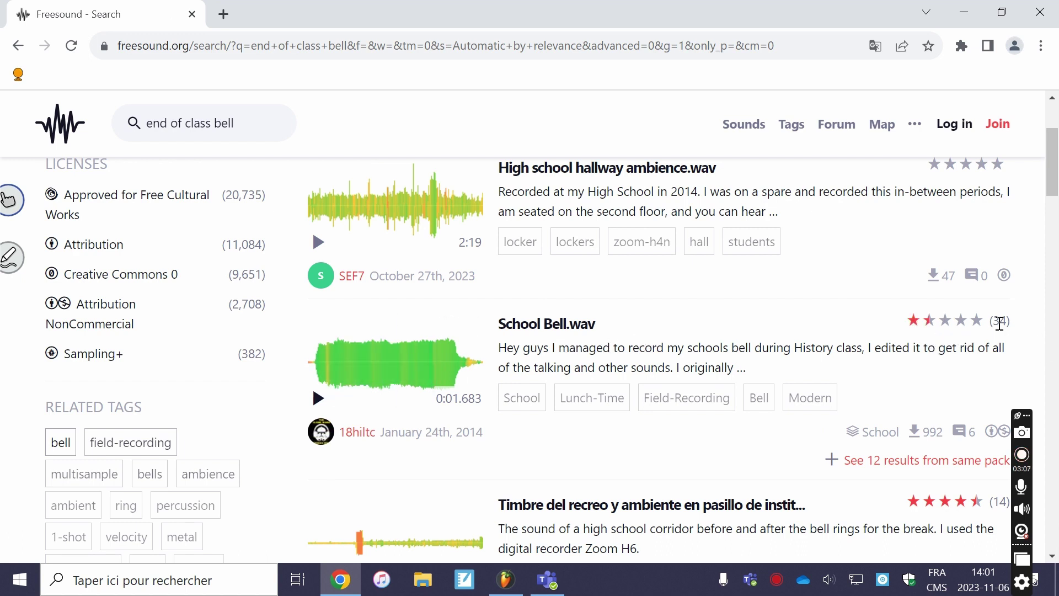
Preview the "Timbre del recreo y ambiente en pasillo" recording and look further down the search results
scroll(652, 386, "down", 5)
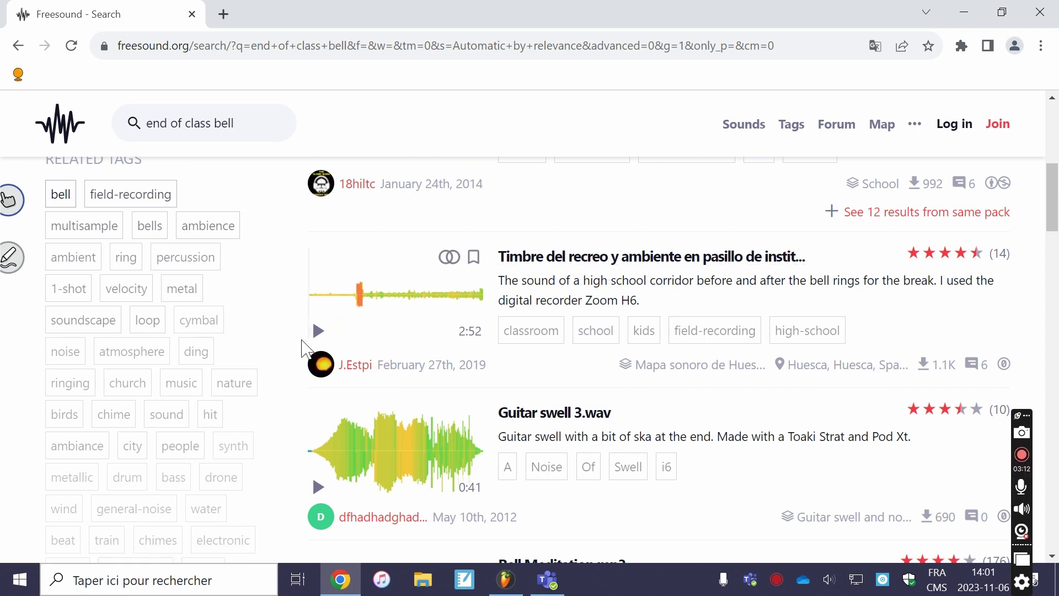
left_click(318, 331)
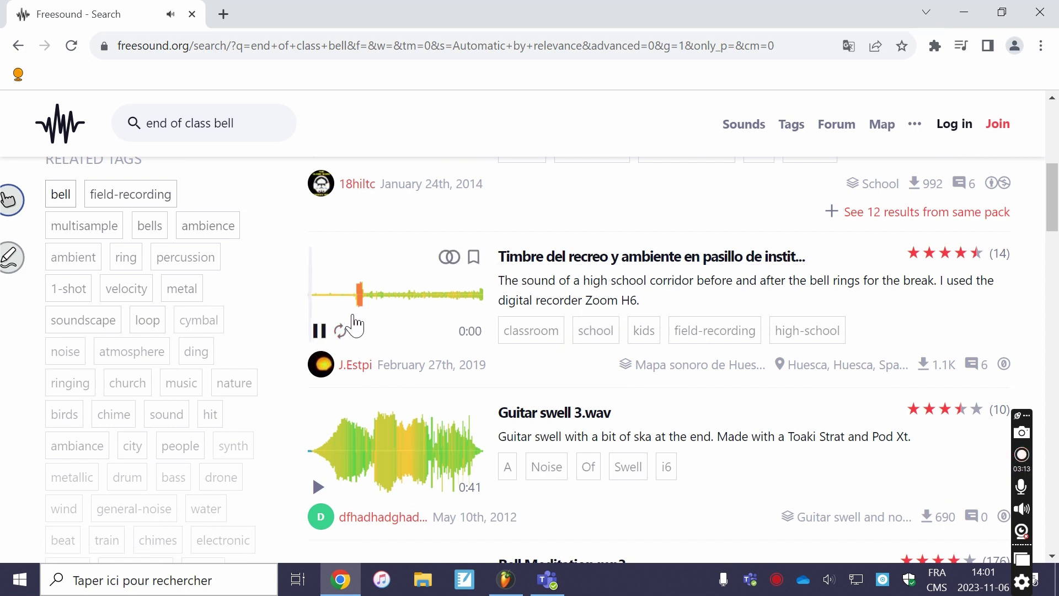
left_click(341, 330)
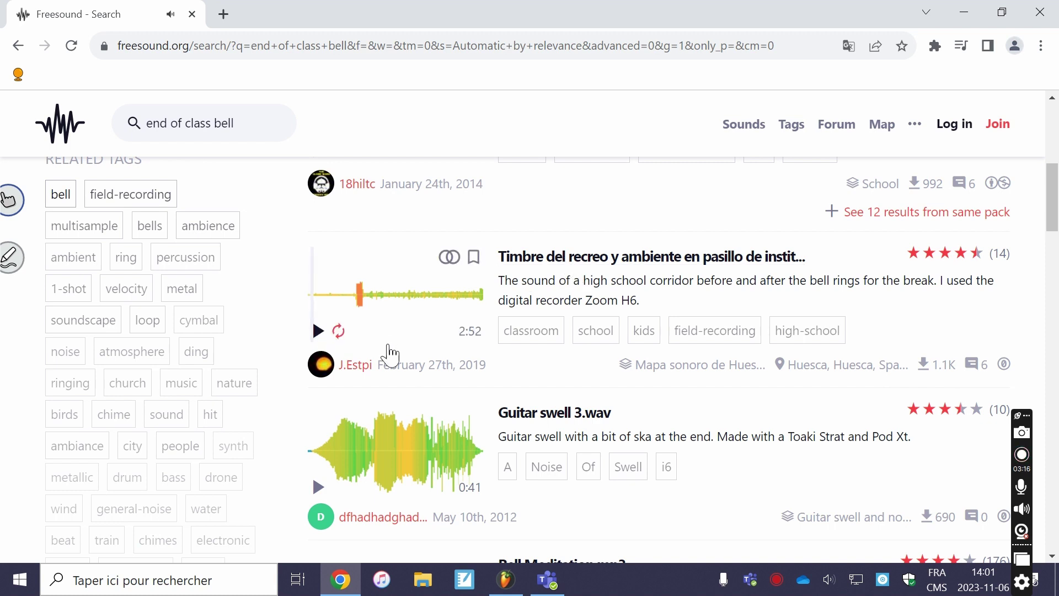
scroll(391, 356, "down", 10)
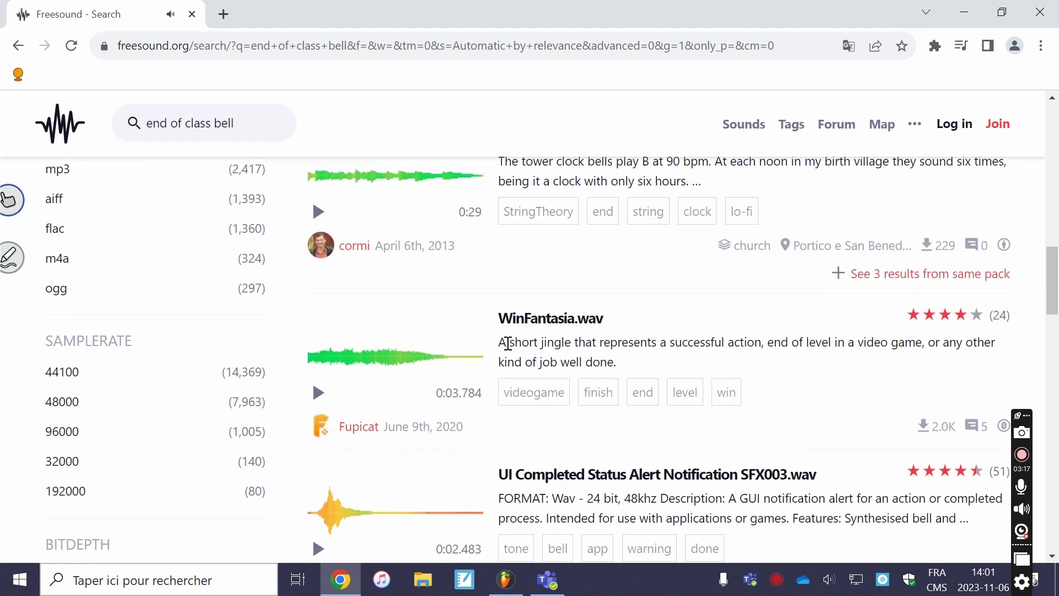
Open bigsoundbank.com from the resource links in the Teams Word document and search it for "school bell"
left_click(552, 583)
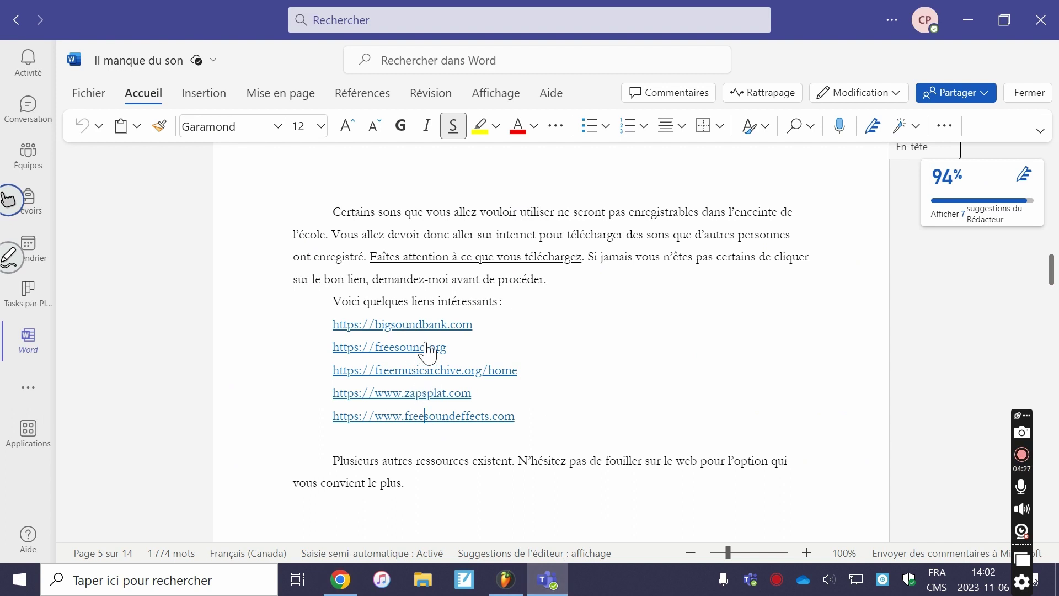
left_click(418, 327)
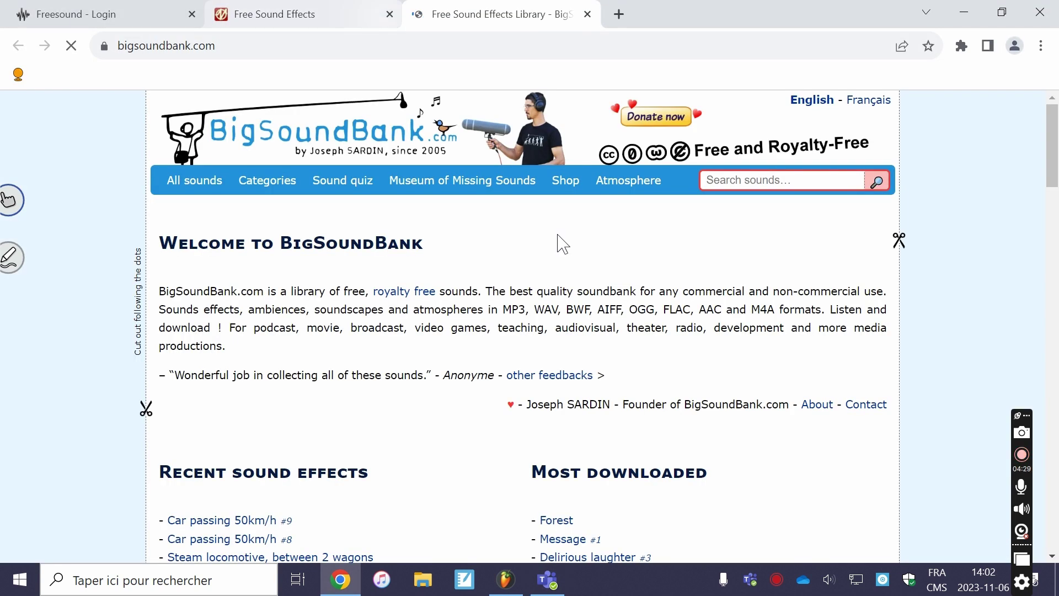
left_click(771, 181)
type("schoo")
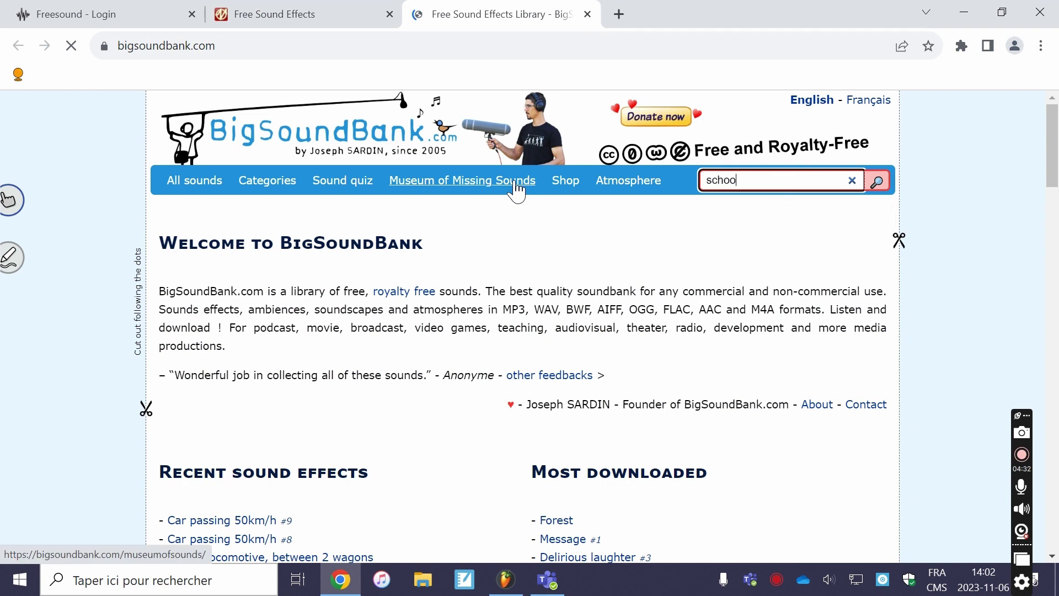
type("l bell")
key("Return")
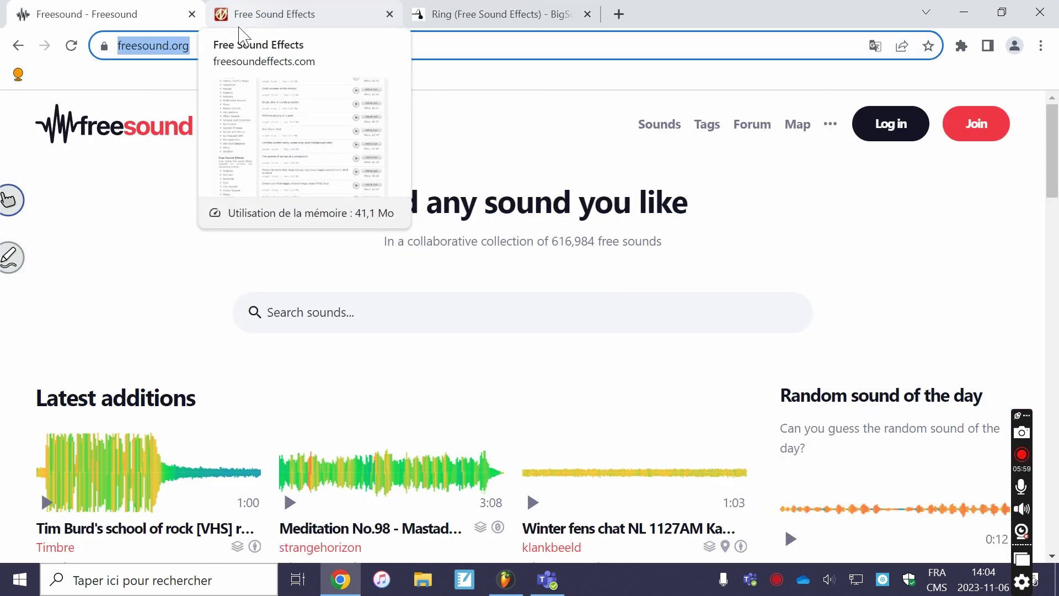
Search Google for "end of class ring", refine it to "end of class ring sound effect" and look through the results
type("end of class ring")
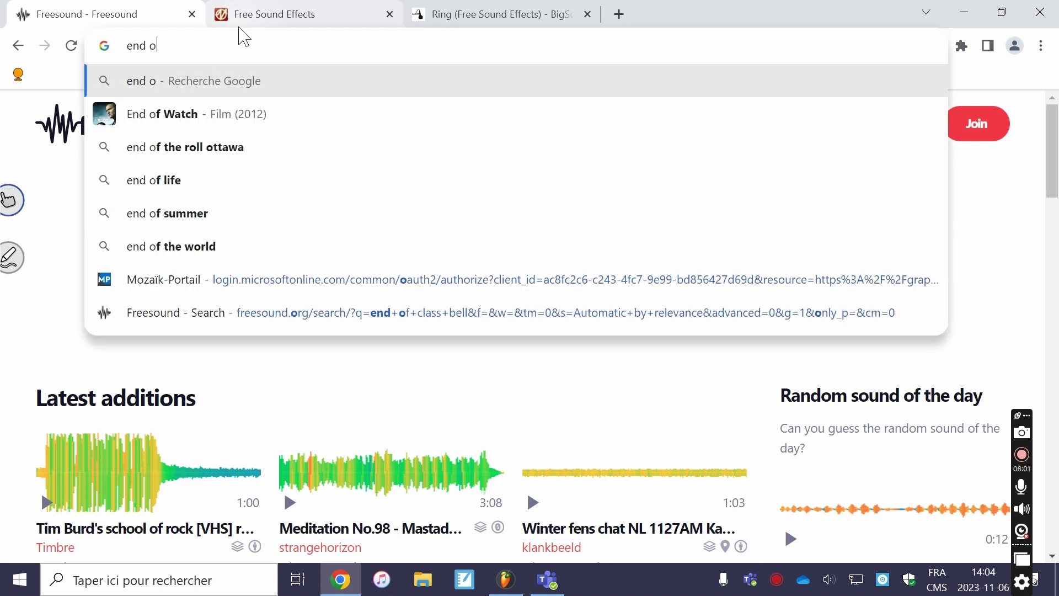
key("Return")
left_click(322, 129)
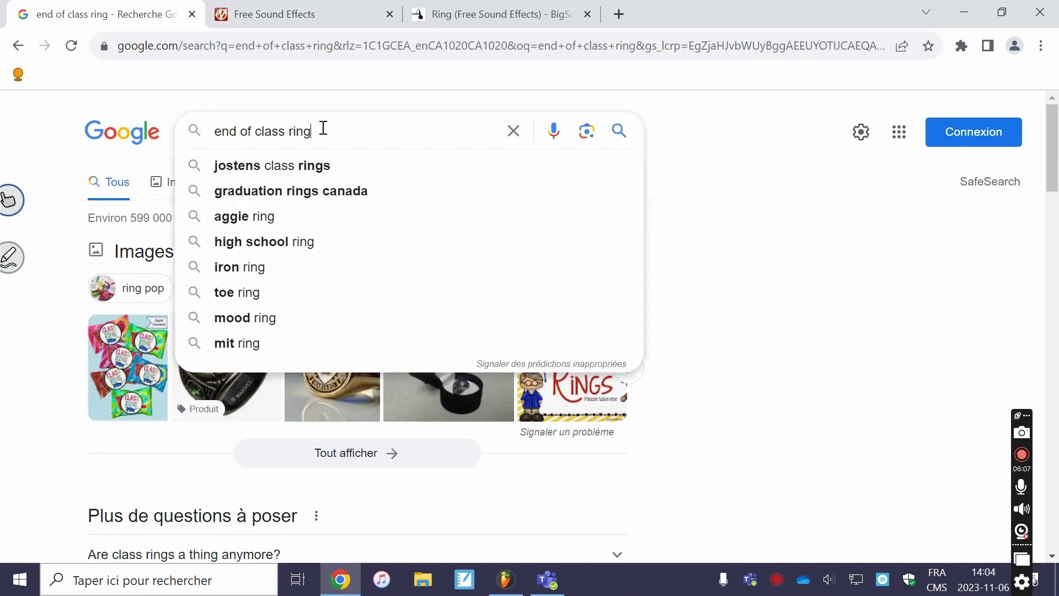
type("sound effect")
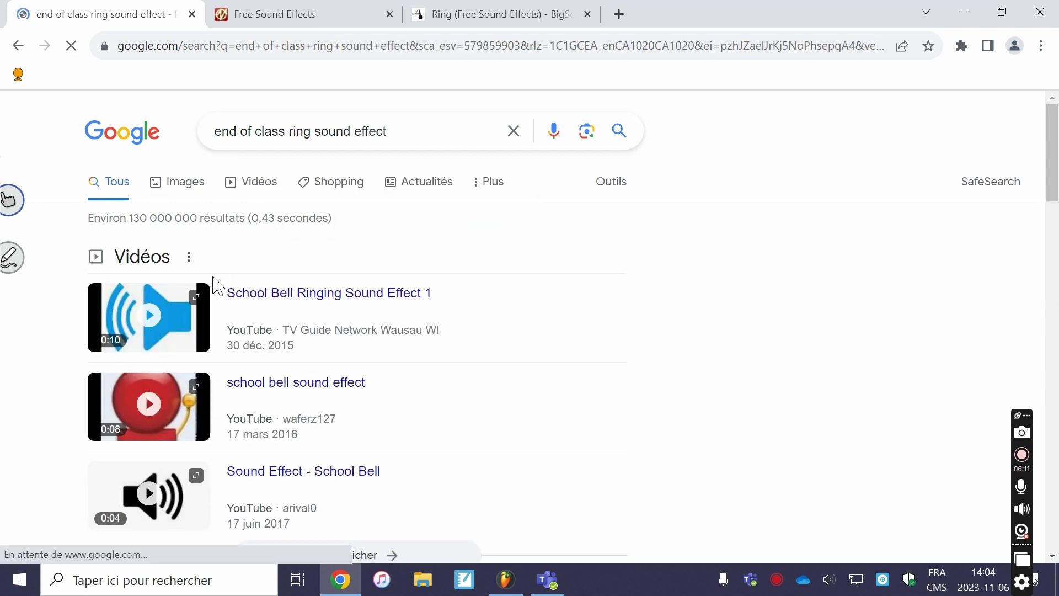
left_click(56, 307)
scroll(293, 229, "down", 5)
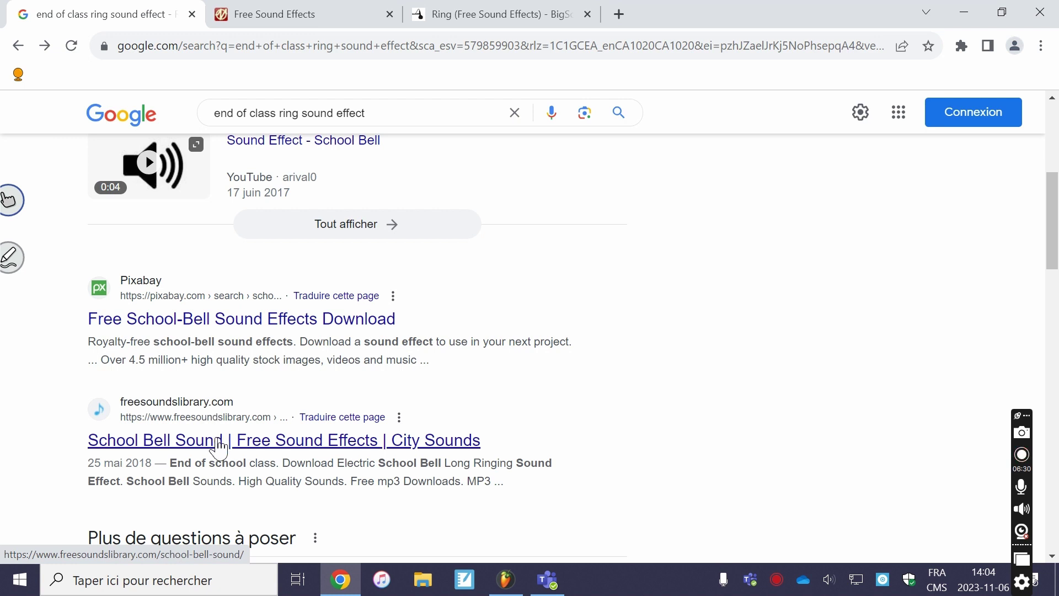
Open the freesoundslibrary.com School Bell Sound page, preview the recording and dismiss the ad-blocker notice
left_click(219, 448)
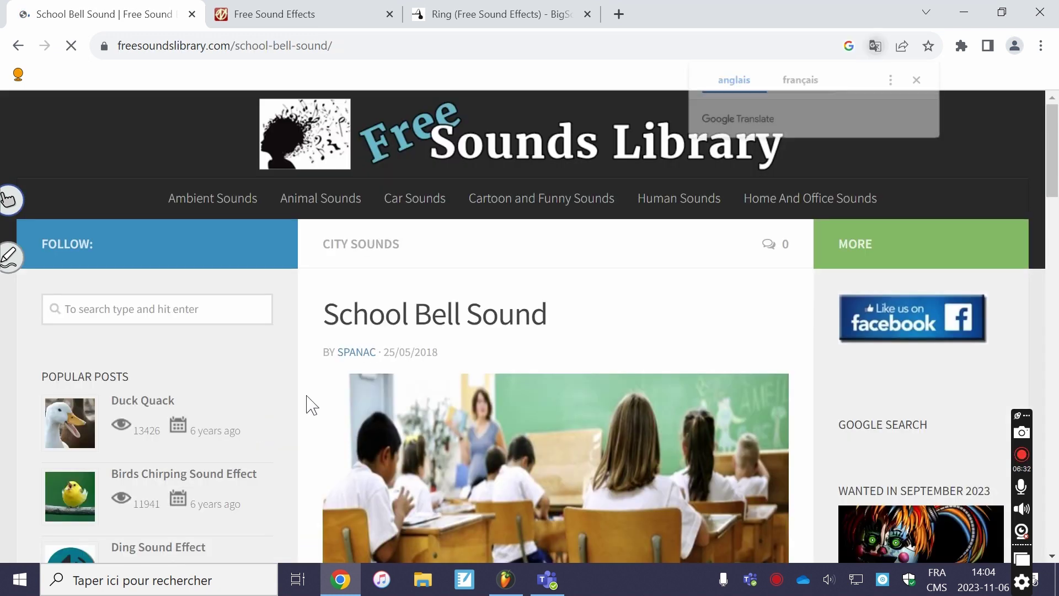
scroll(345, 379, "down", 6)
scroll(353, 375, "down", 3)
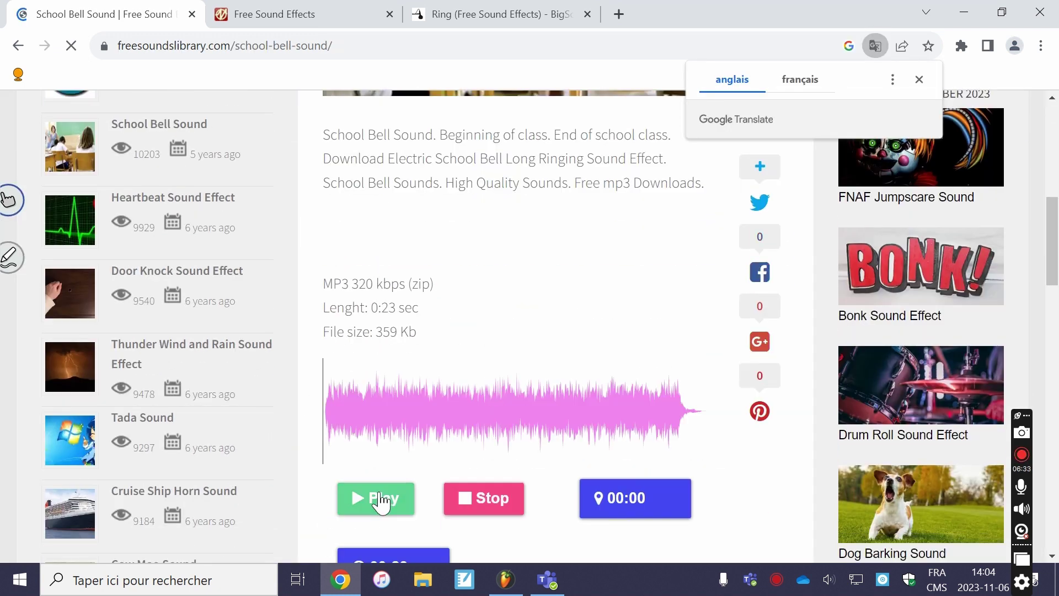
left_click(380, 500)
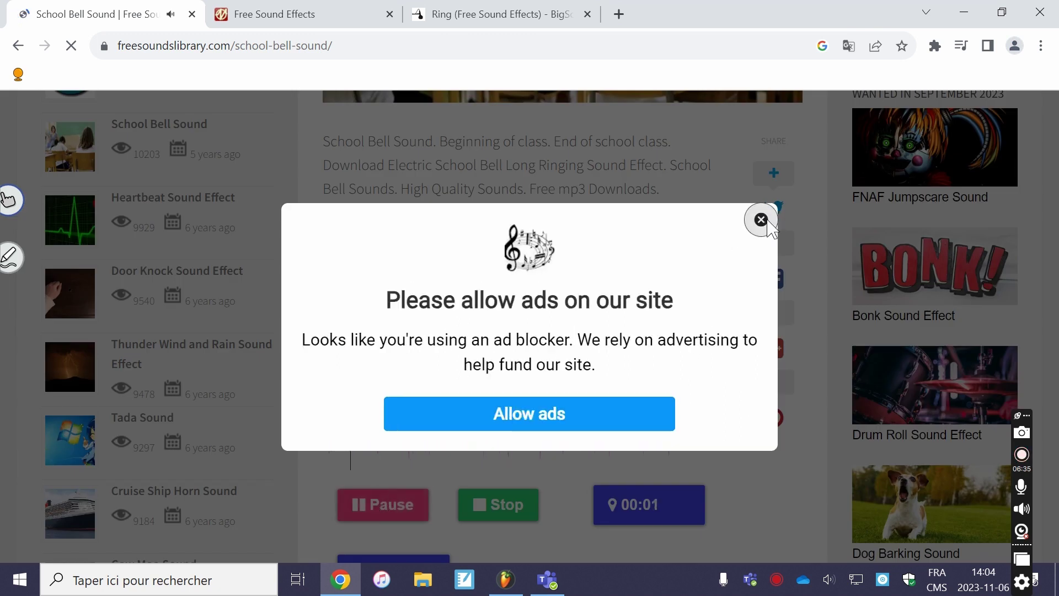
left_click(760, 219)
left_click(386, 500)
Download the School Bell Sound MP3 from its freesoundslibrary.com page
scroll(508, 383, "down", 2)
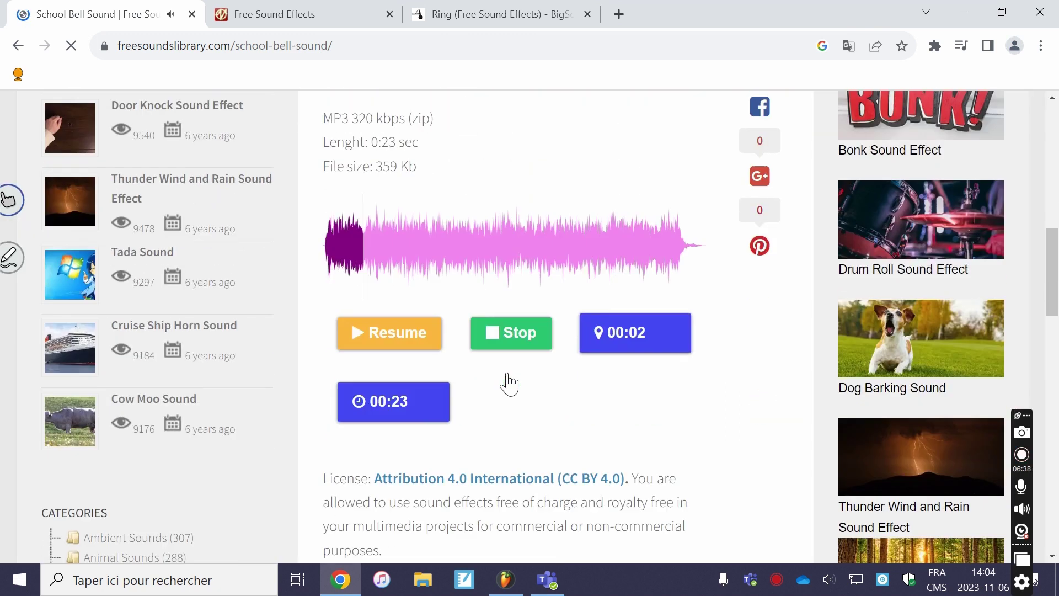
scroll(639, 373, "up", 10)
scroll(454, 284, "down", 6)
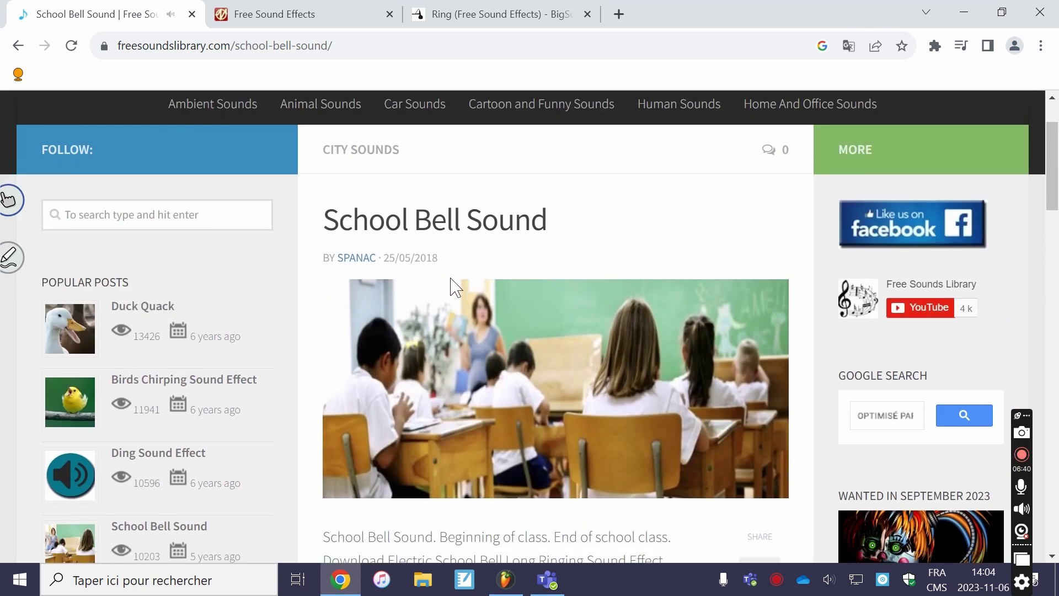
scroll(457, 291, "down", 10)
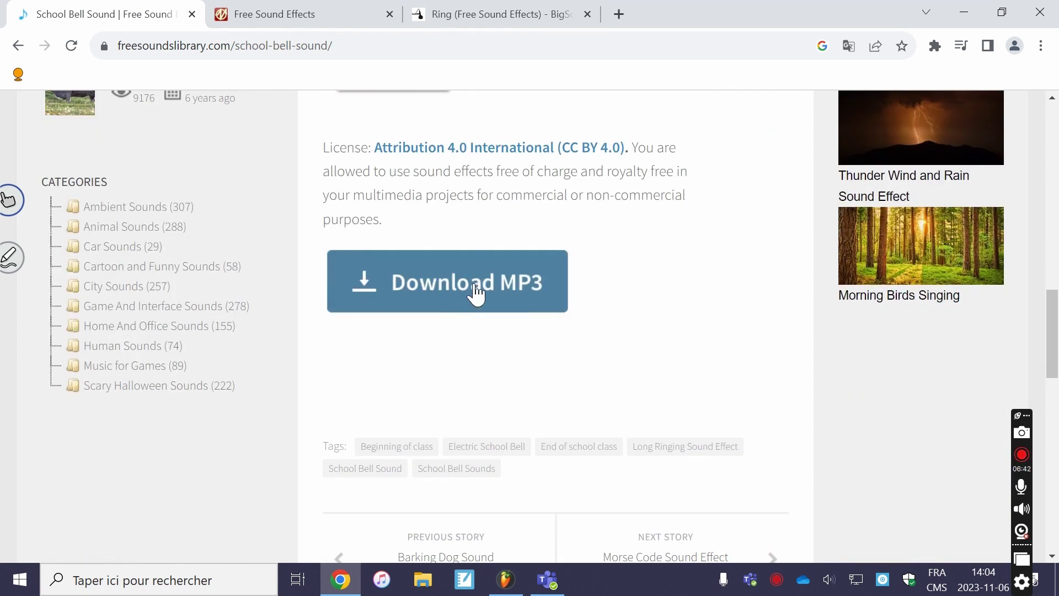
left_click(475, 293)
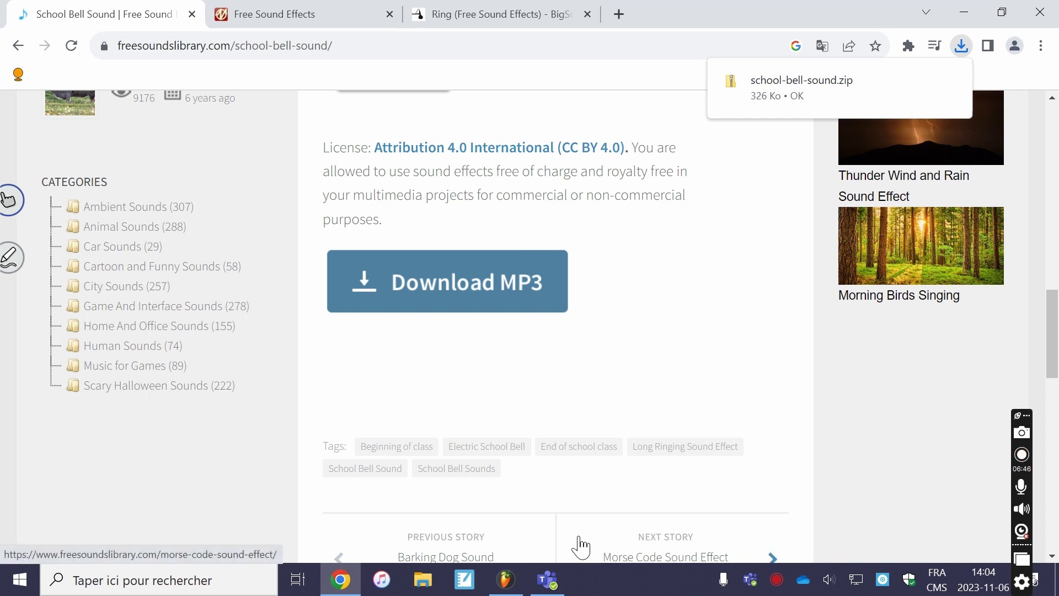
Switch to File Explorer, open the school-bell-sound archive in Téléchargements and select the MP3 inside it
left_click(424, 580)
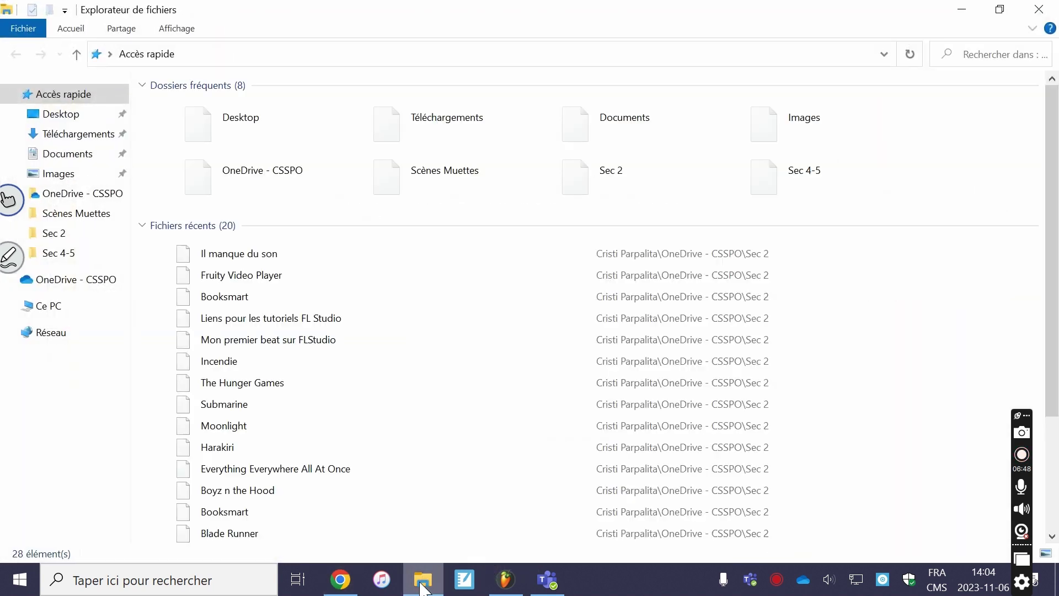
left_click(96, 138)
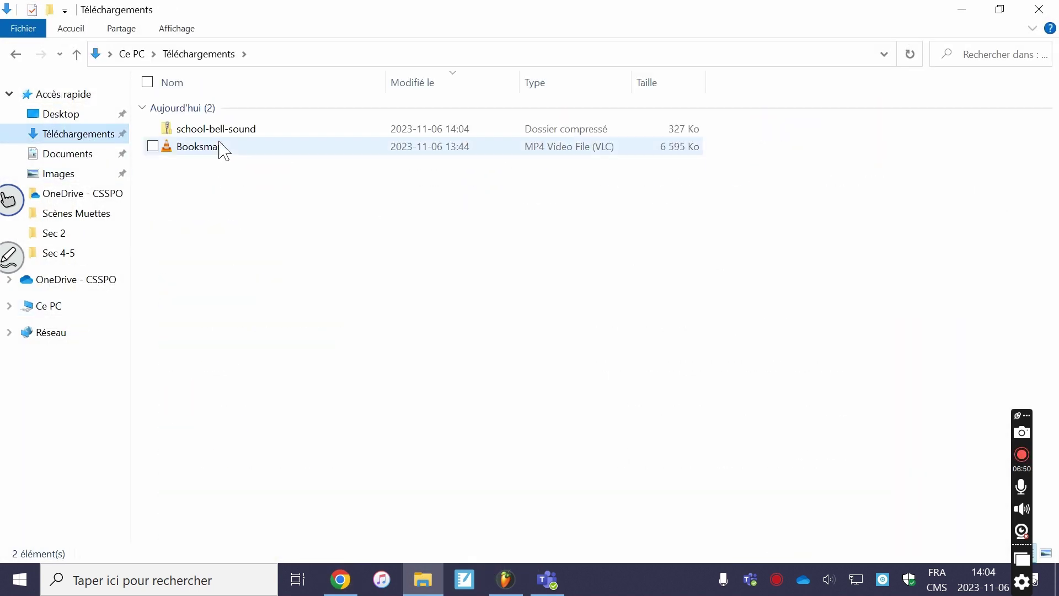
double_click(235, 132)
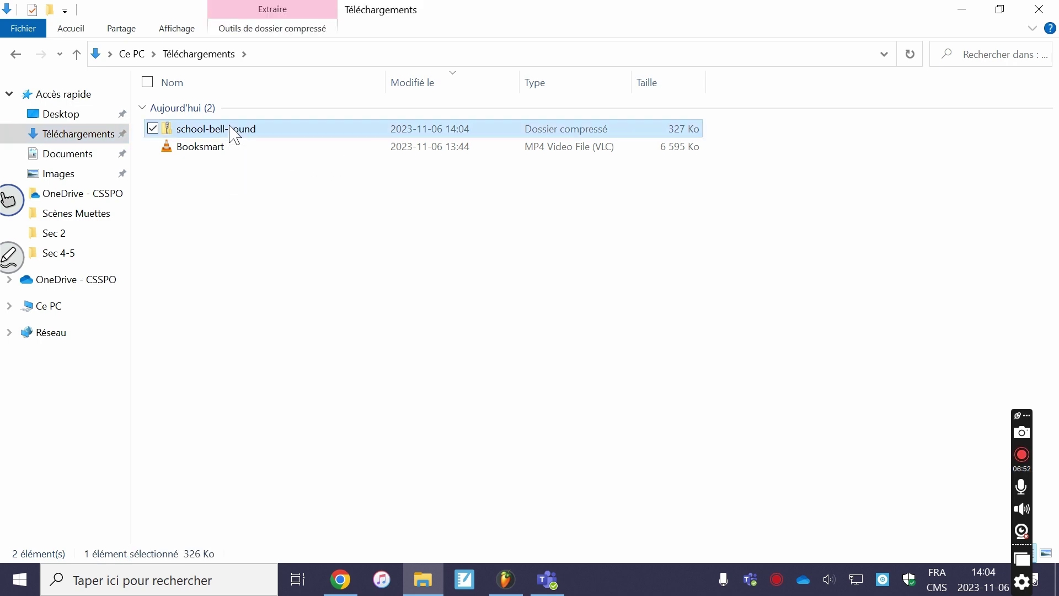
left_click_drag(221, 231, 205, 135)
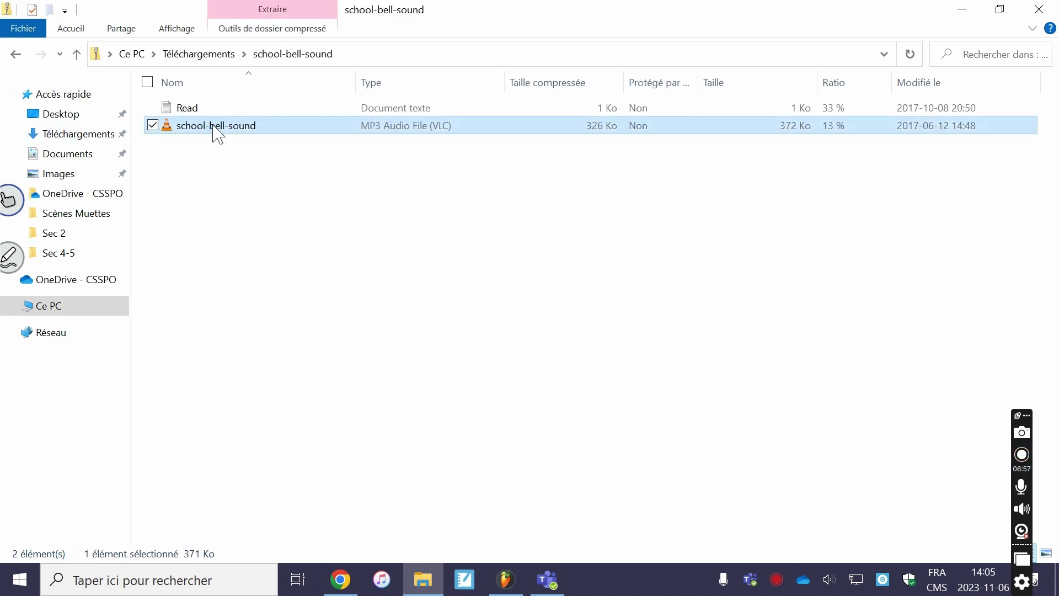
Play the school-bell-sound MP3 in VLC media player to check it, then close the player
double_click(218, 130)
scroll(471, 414, "down", 1)
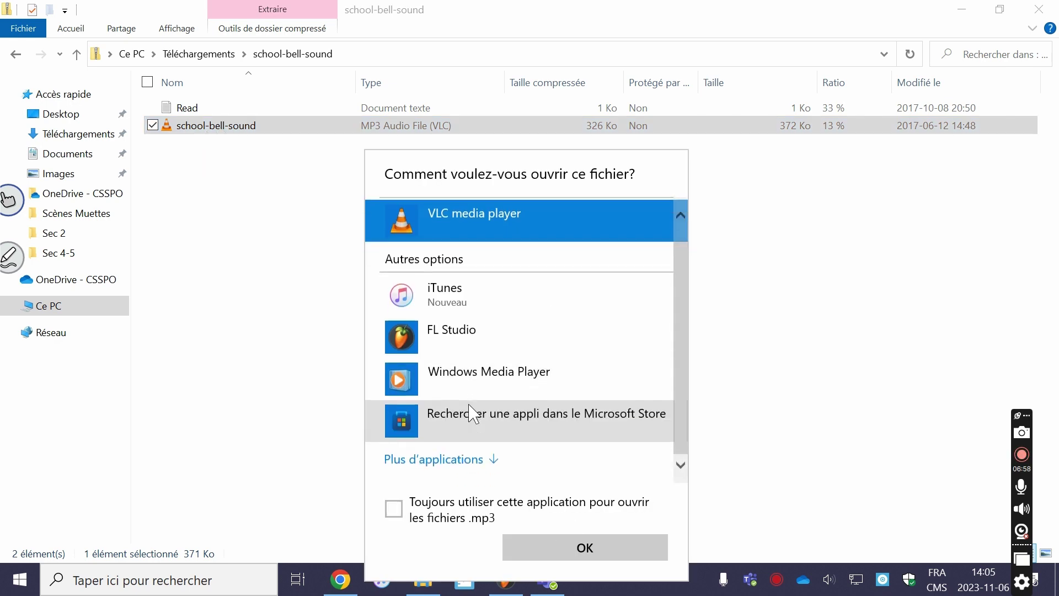
key("Return")
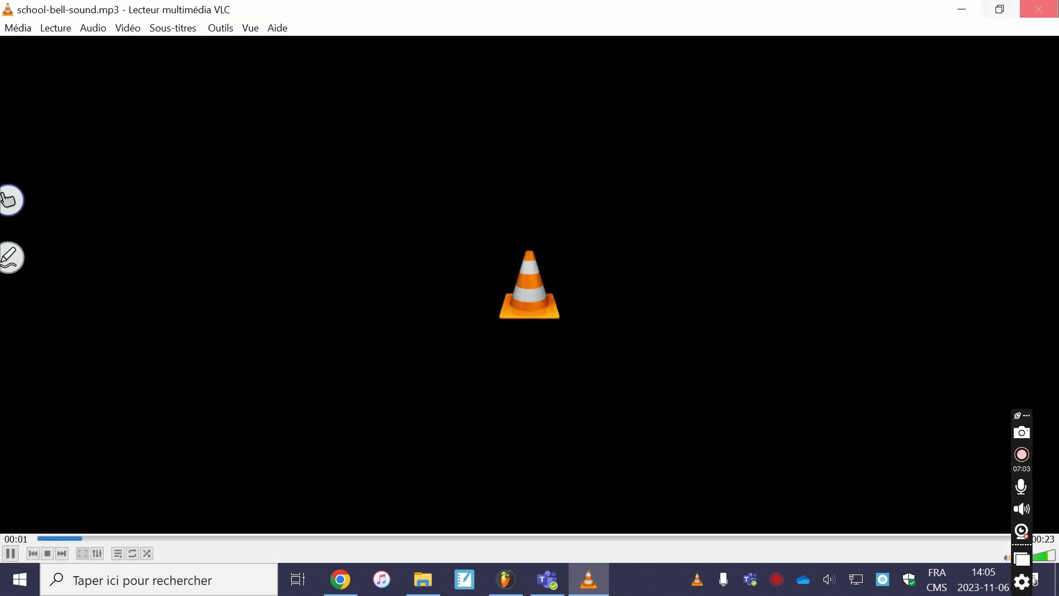
left_click(1039, 9)
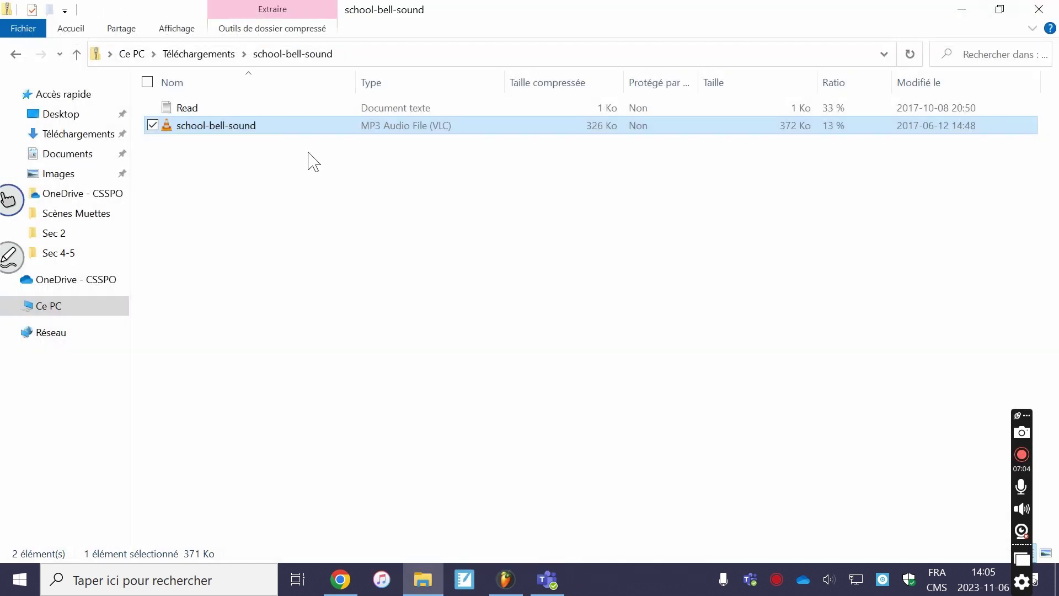
Copy the school-bell-sound MP3 and go to the Projet Cinéma folder inside OneDrive's Musique Secondaire 5 folder
right_click(213, 127)
left_click(148, 183)
left_click(68, 284)
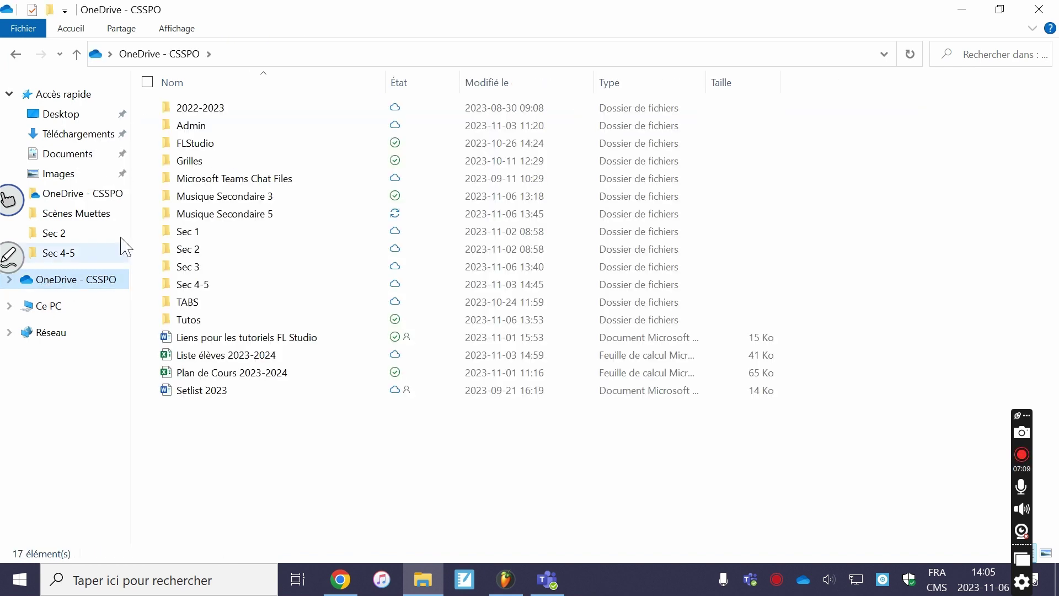
double_click(257, 218)
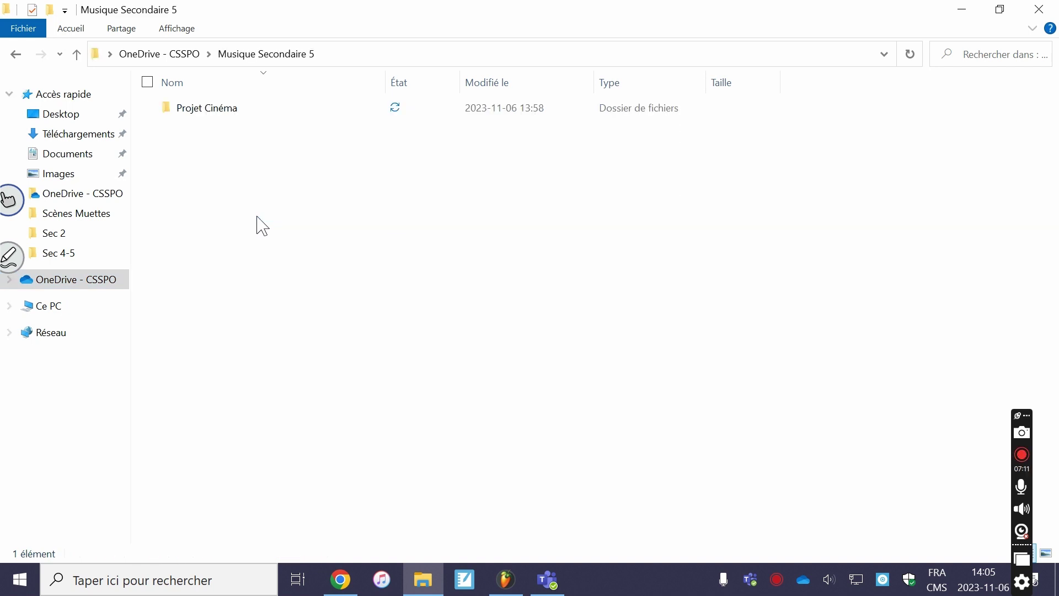
double_click(217, 111)
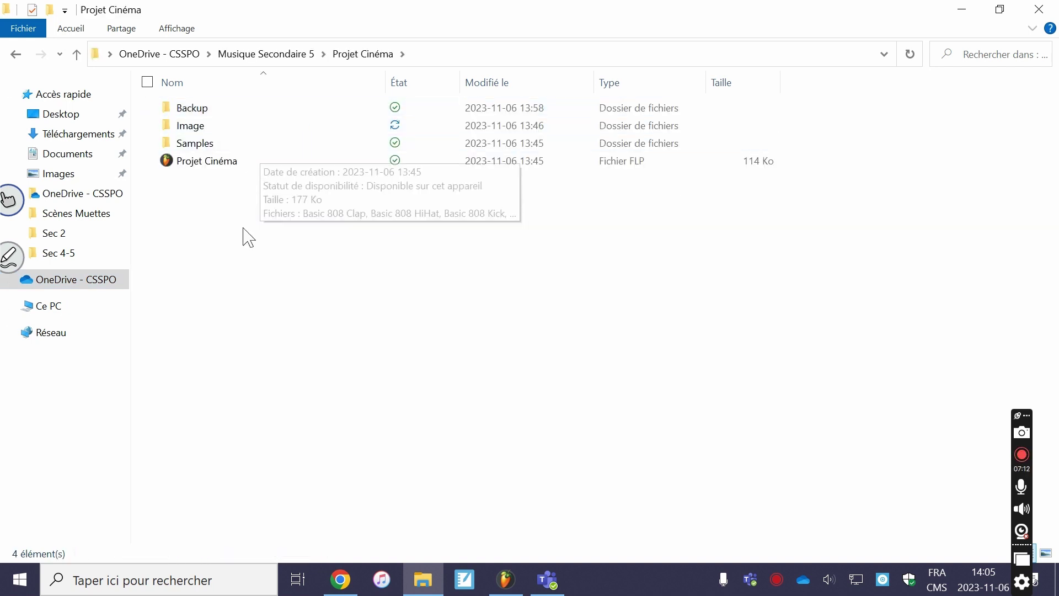
Create a new folder named "Effets Sonores" in the Projet Cinéma folder
right_click(217, 205)
mouse_move(196, 516)
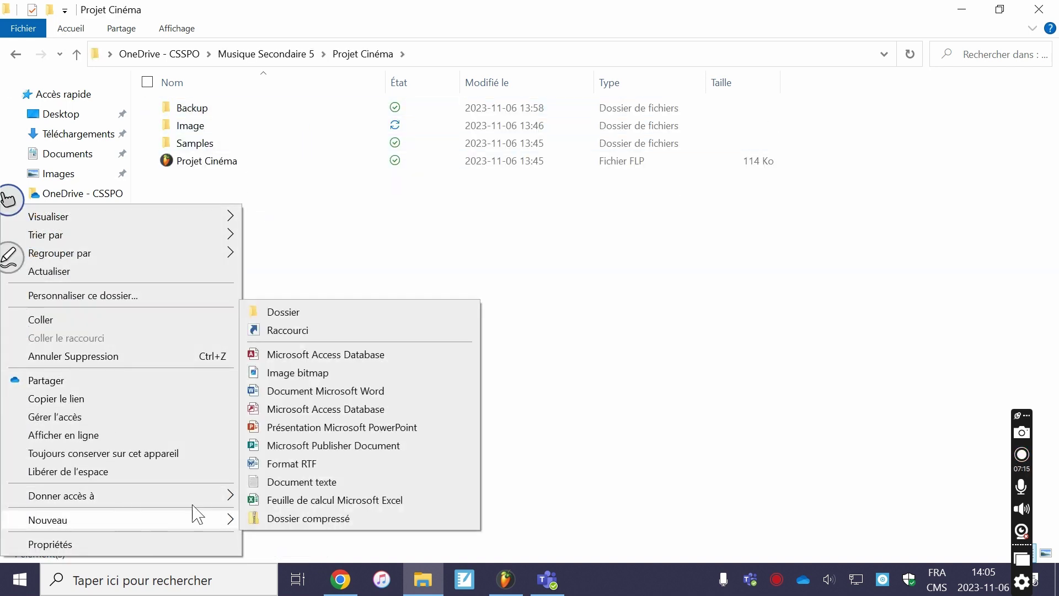
left_click(314, 312)
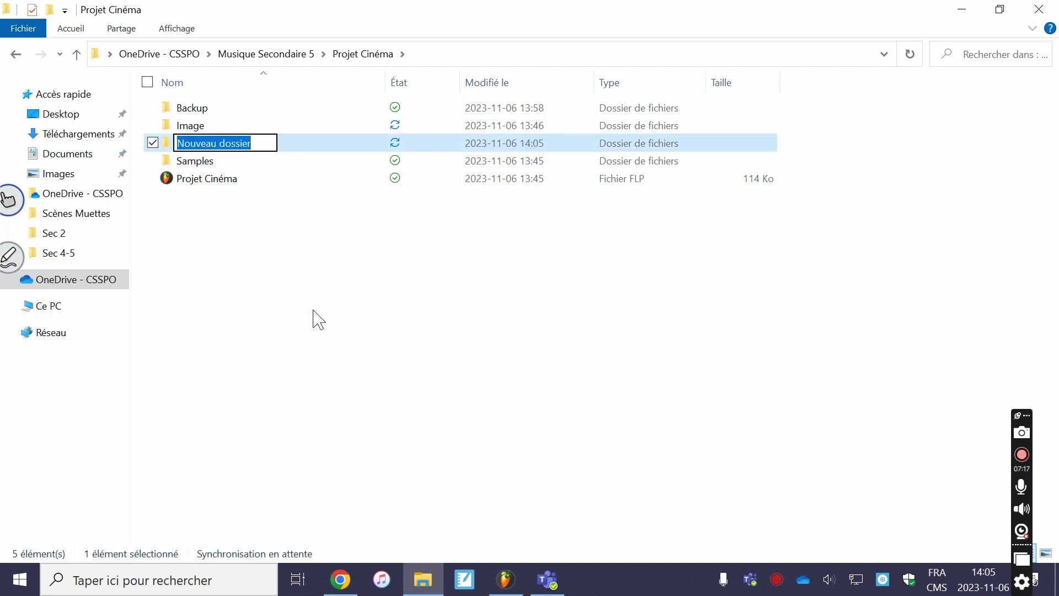
type("Effets Sonores")
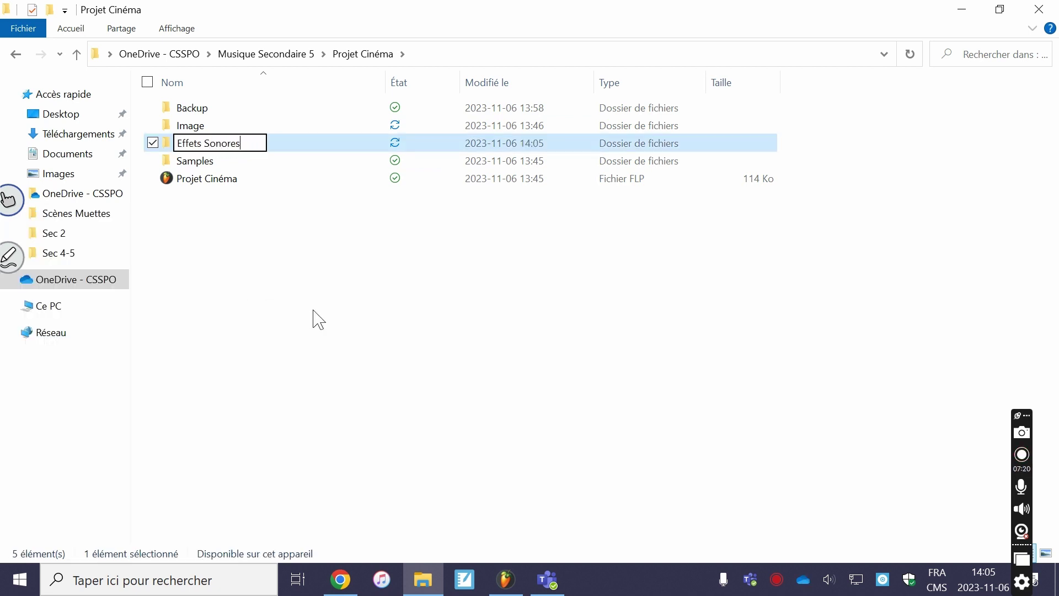
key("Return")
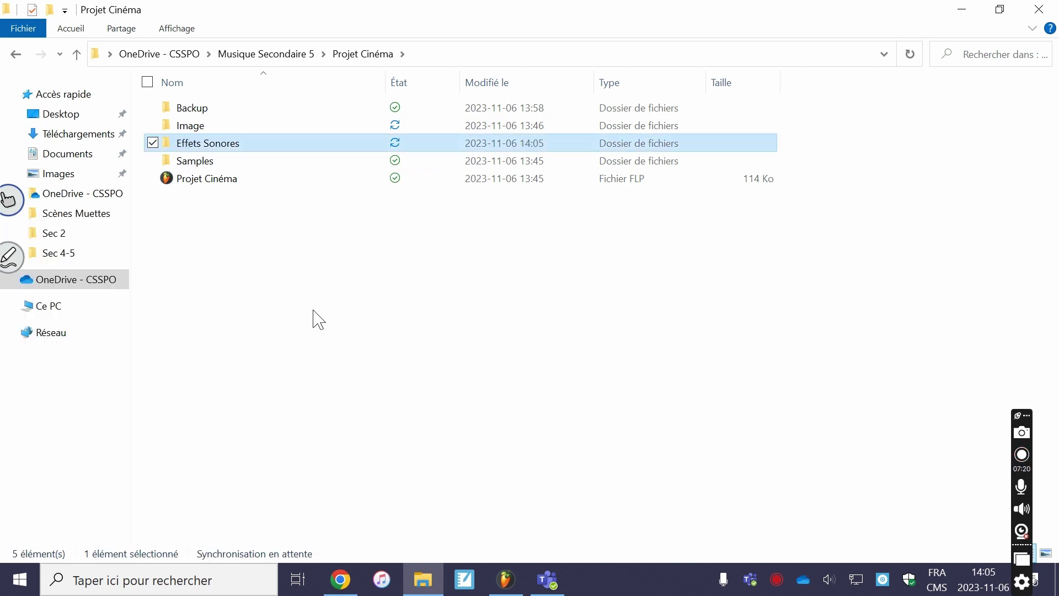
Paste the copied school-bell-sound MP3 into the Effets Sonores folder
double_click(237, 130)
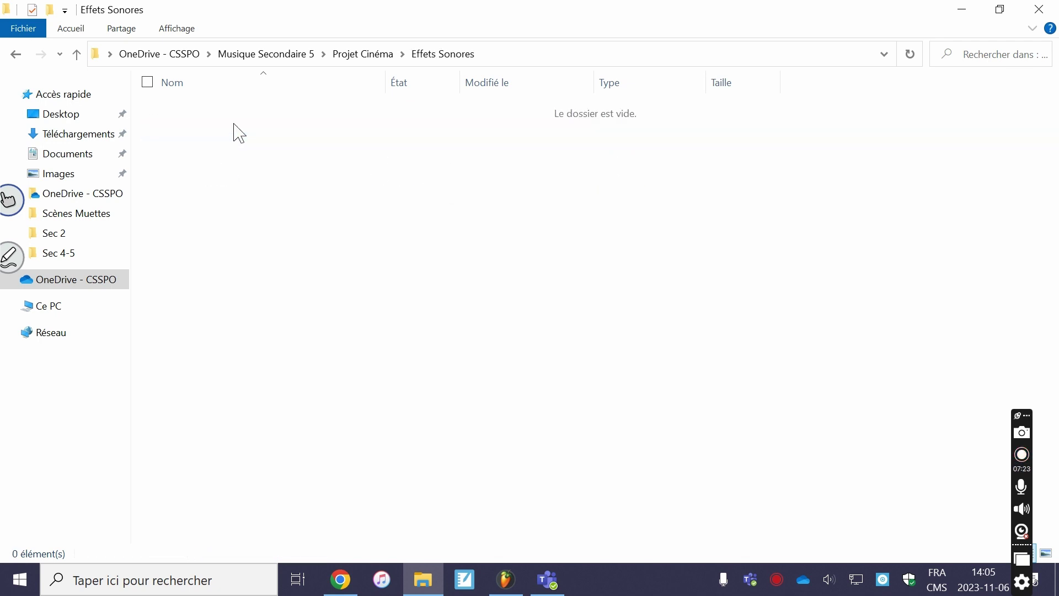
right_click(268, 178)
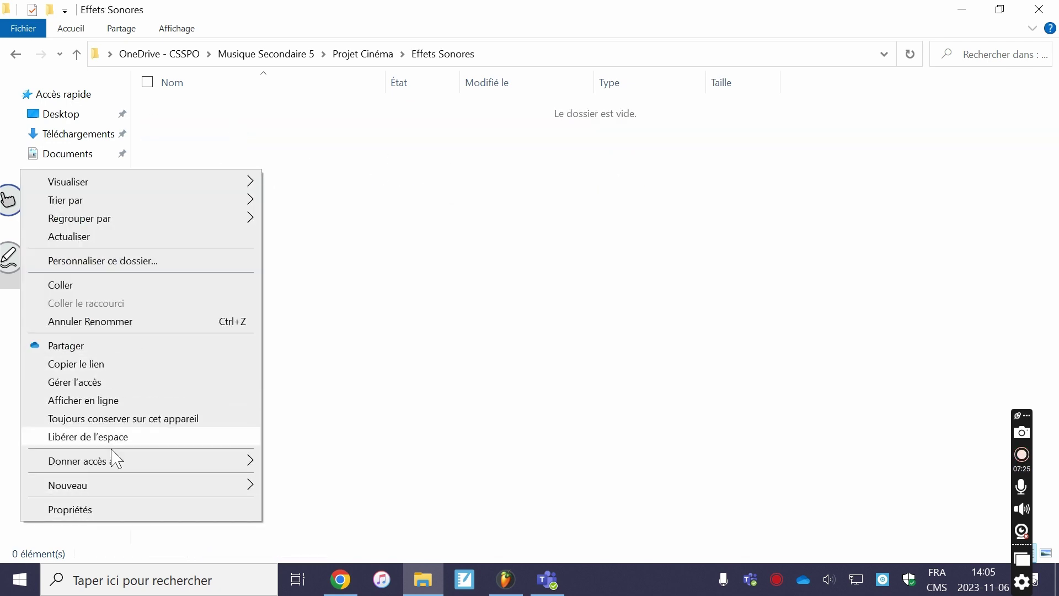
left_click(118, 287)
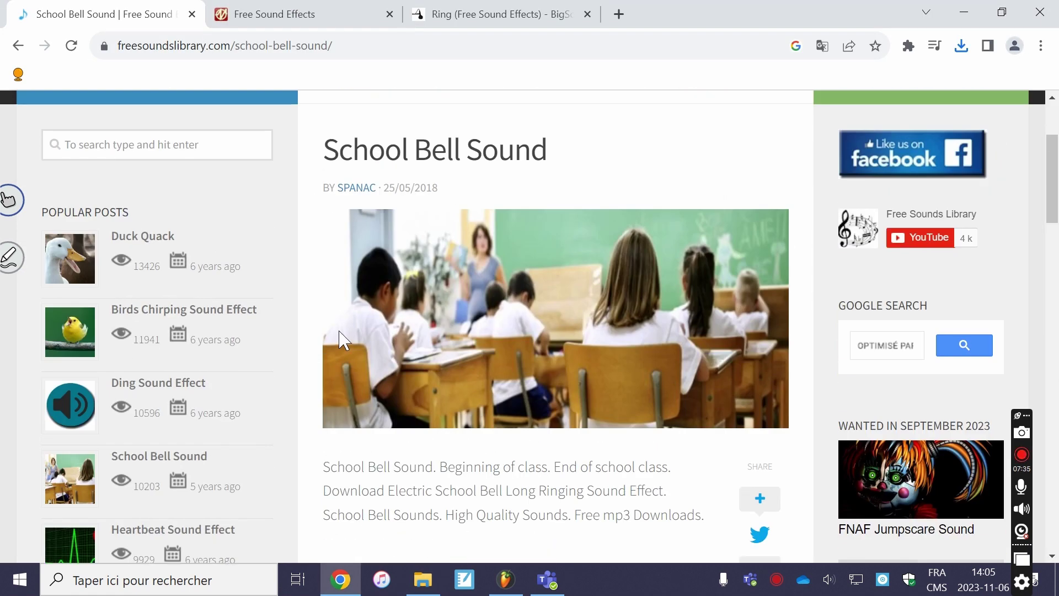
Switch to freesoundeffects.com in Chrome and browse the Doors category of its free sound effects
left_click(295, 12)
scroll(326, 154, "up", 8)
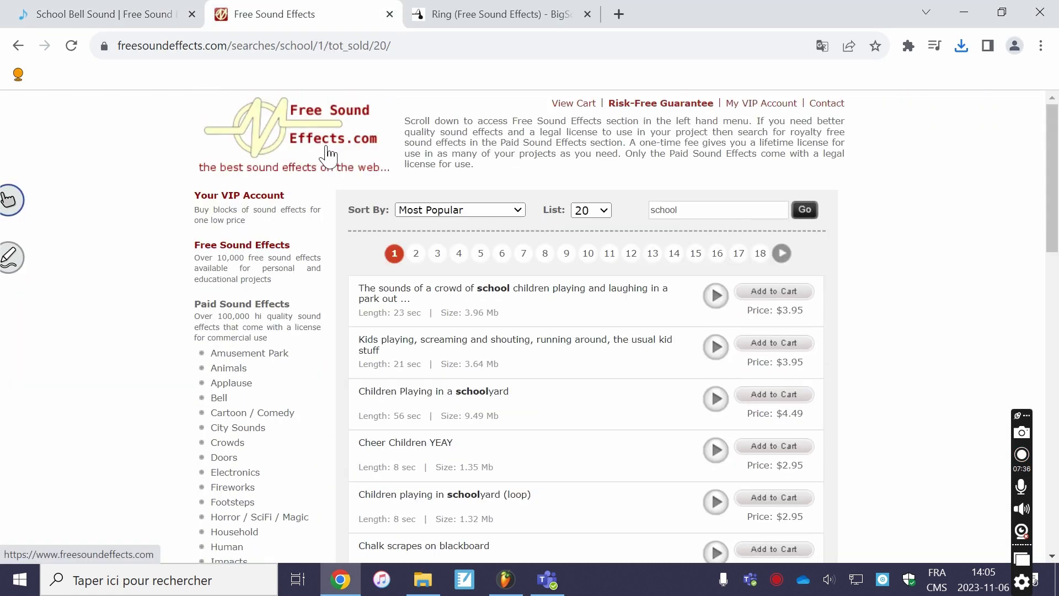
double_click(726, 214)
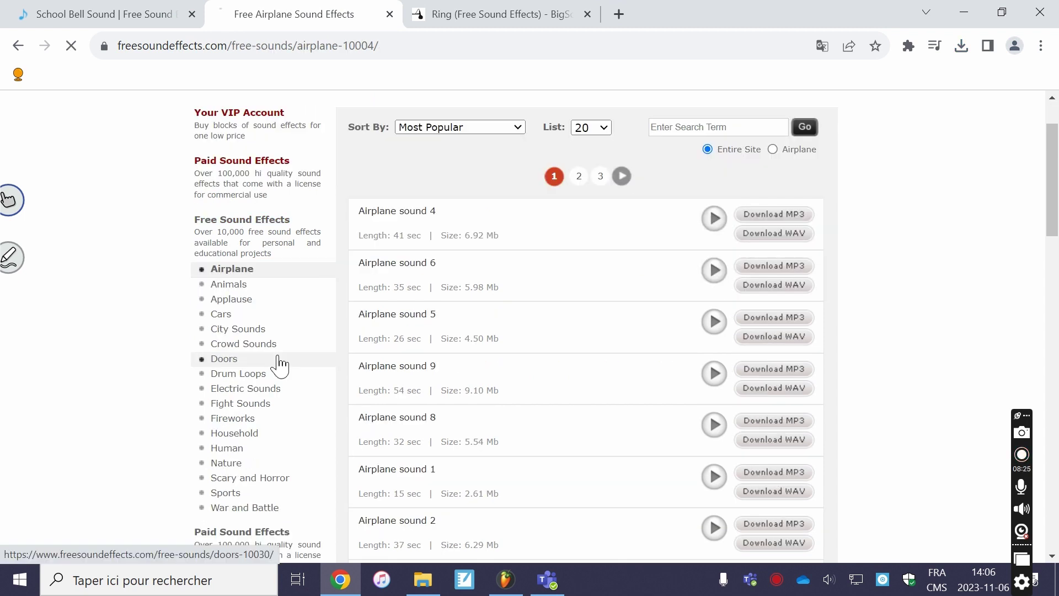
left_click(280, 359)
scroll(375, 458, "down", 1)
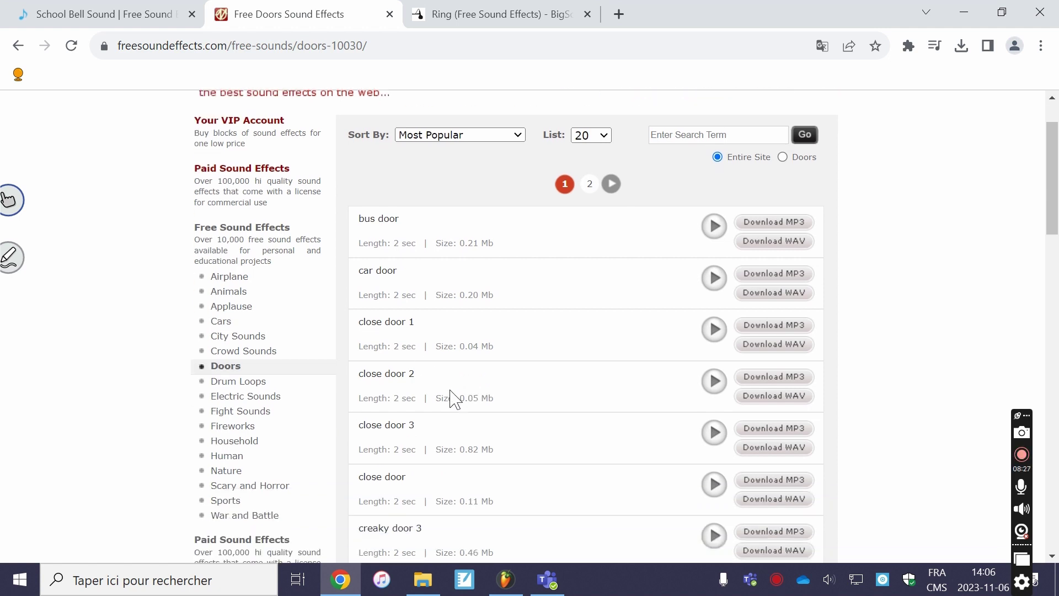
Preview the "close door 1" and "door creak closing" sounds and look through the rest of the Doors list
left_click(712, 324)
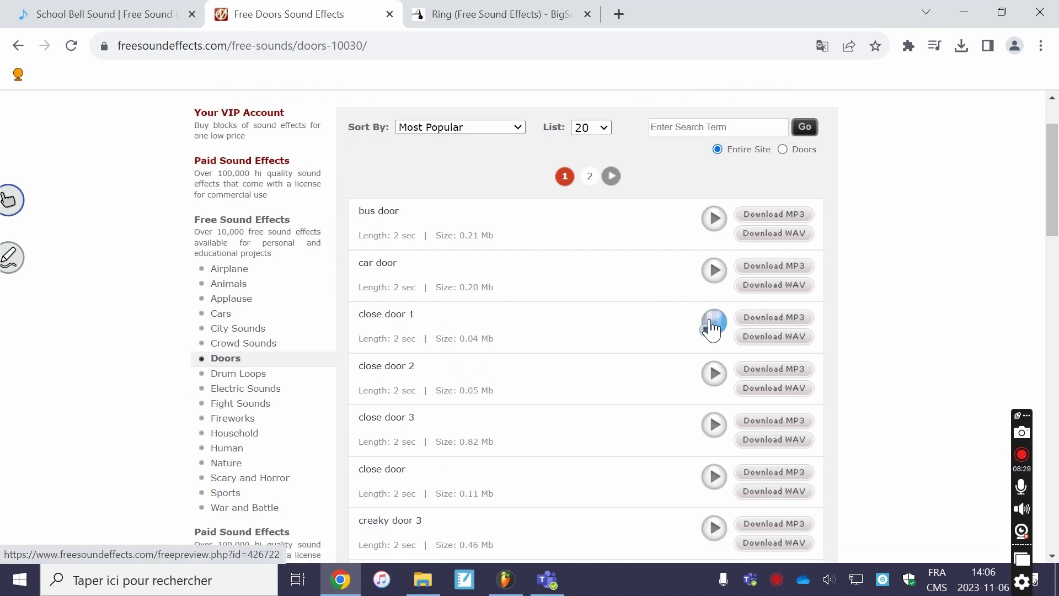
scroll(620, 378, "down", 4)
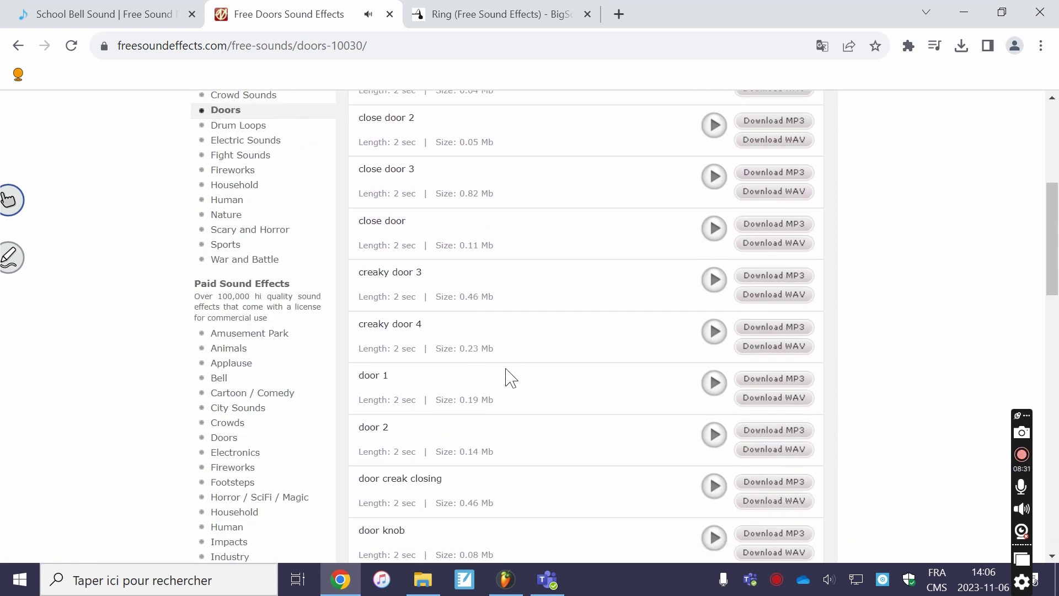
scroll(511, 378, "down", 1)
left_click(711, 402)
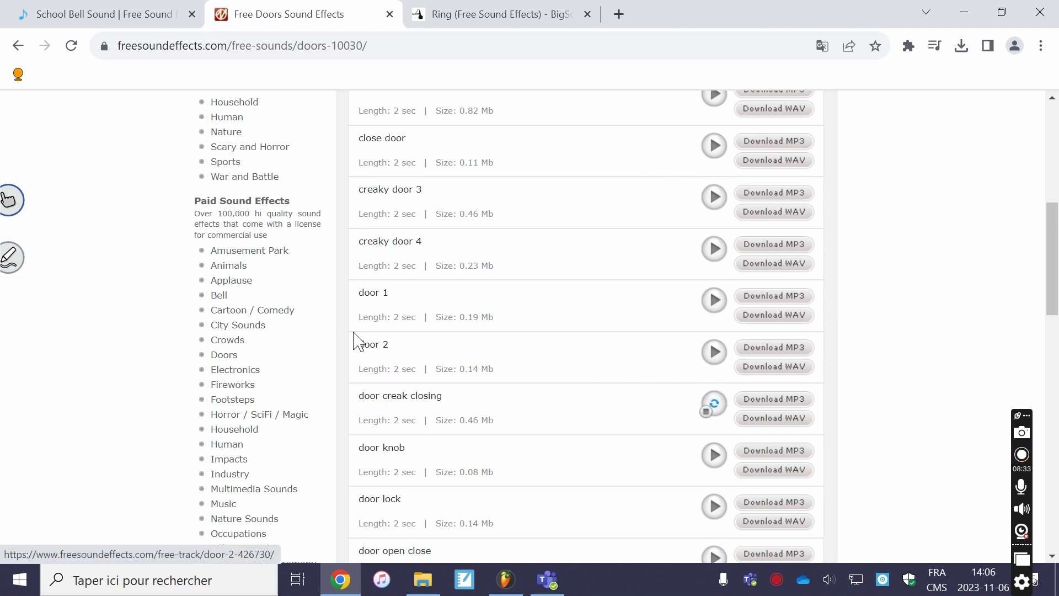
scroll(555, 343, "down", 2)
scroll(557, 345, "down", 4)
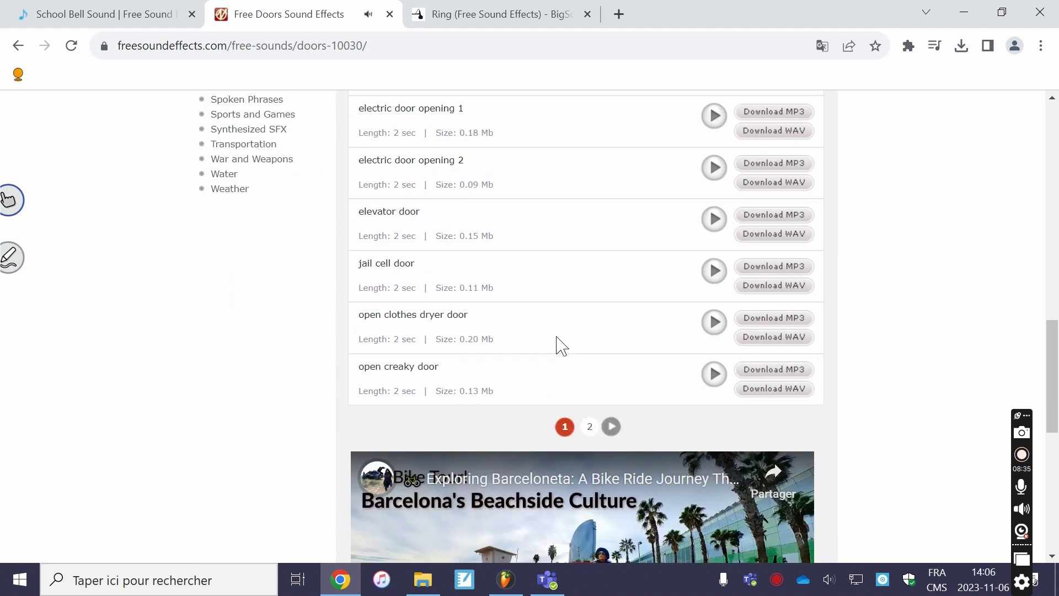
scroll(657, 366, "up", 4)
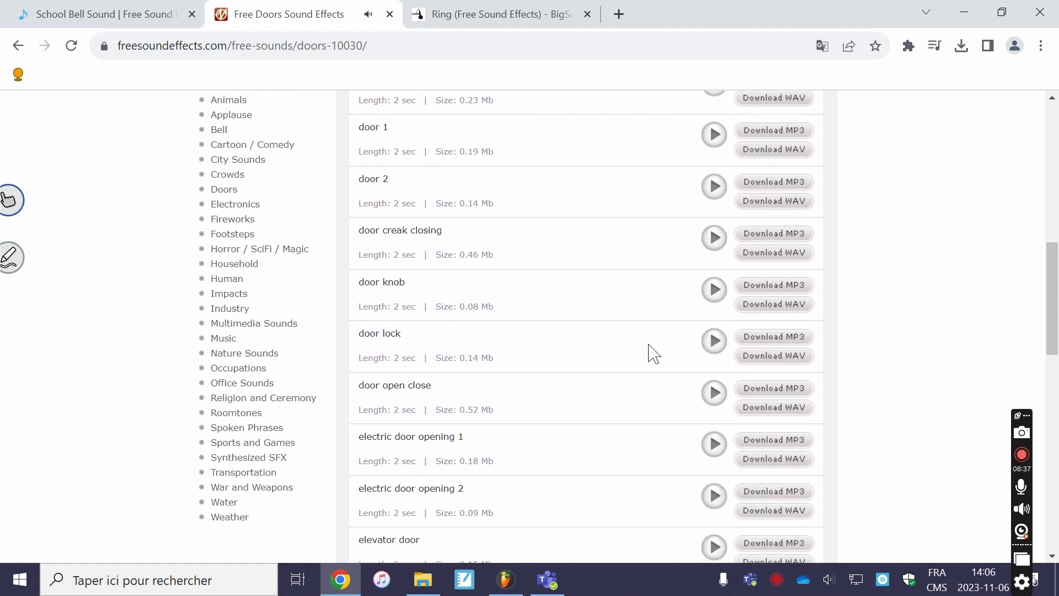
scroll(623, 452, "down", 2)
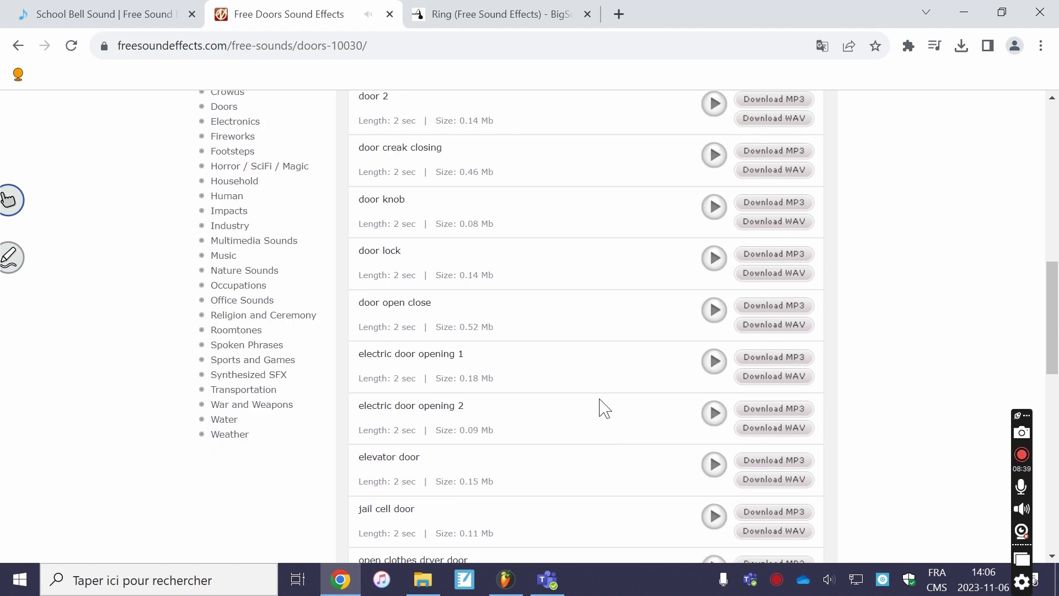
scroll(667, 445, "up", 3)
scroll(620, 409, "down", 4)
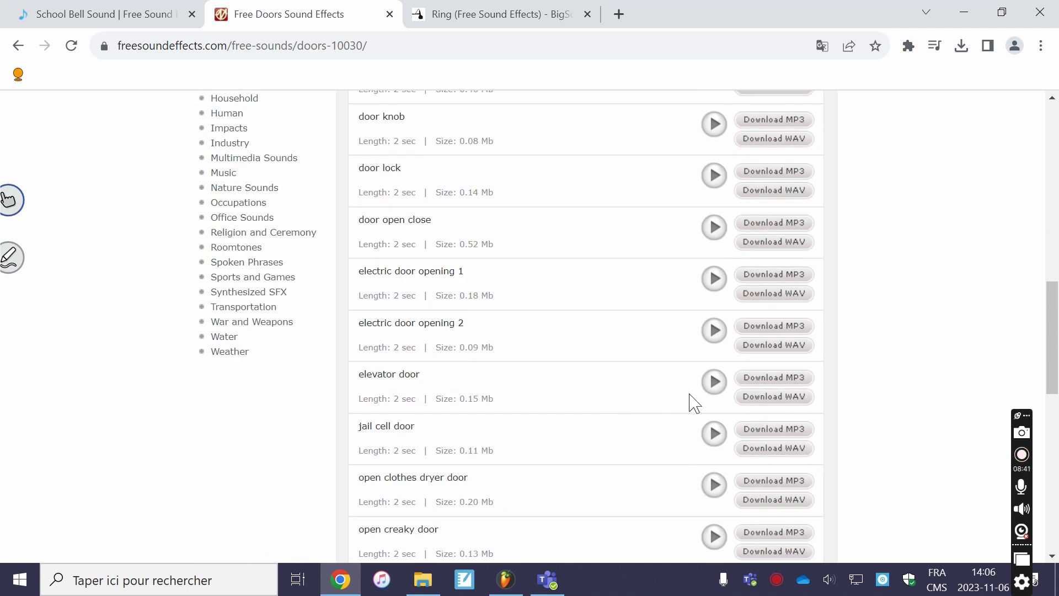
Preview the "elevator door" sound and check the second page of door effects, returning to the first page
left_click(712, 382)
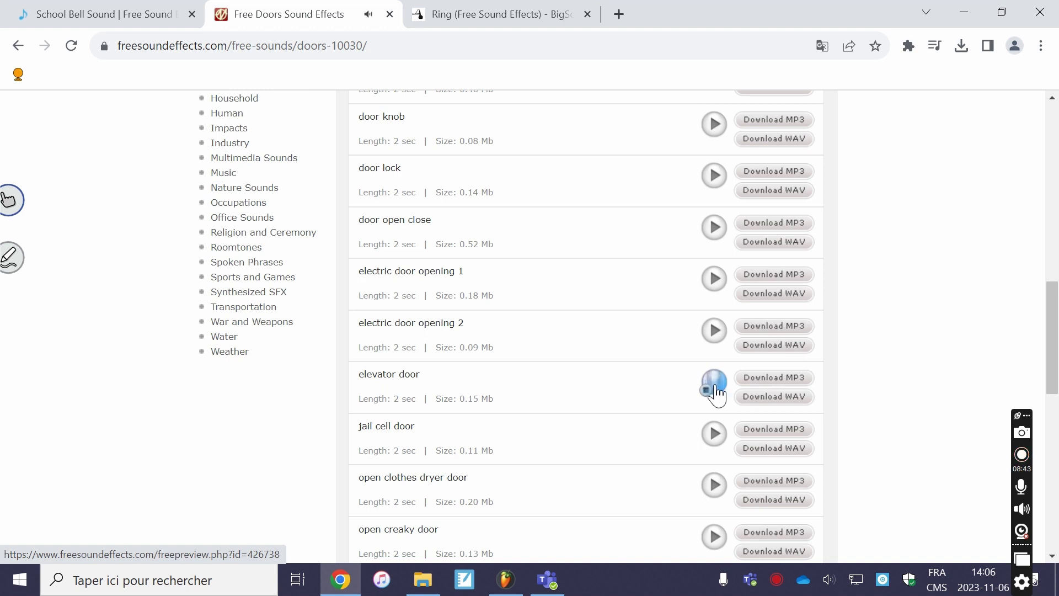
scroll(627, 398, "down", 2)
scroll(627, 397, "up", 3)
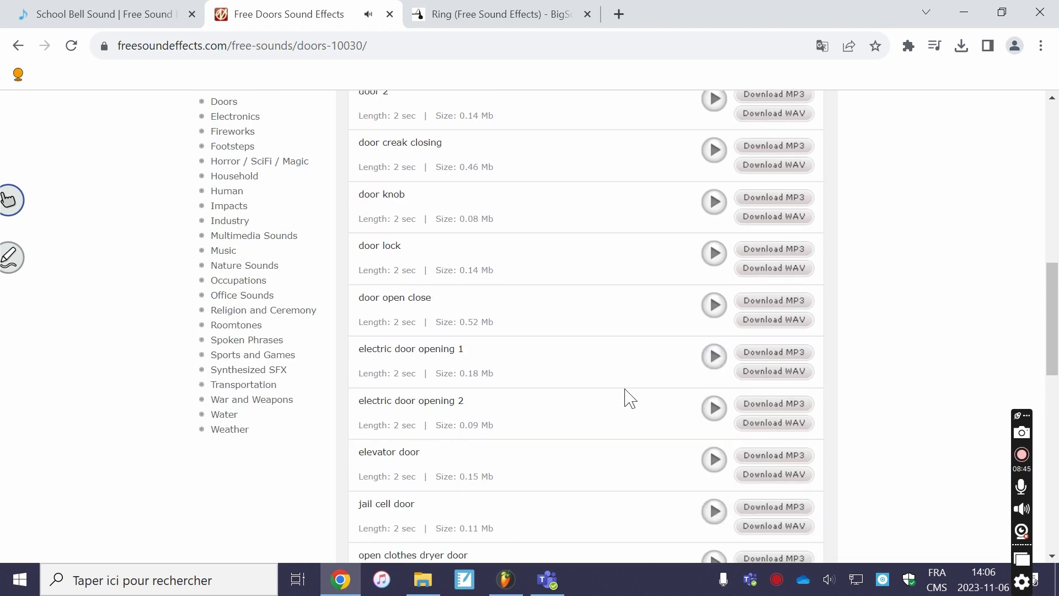
scroll(618, 441, "down", 3)
left_click(589, 506)
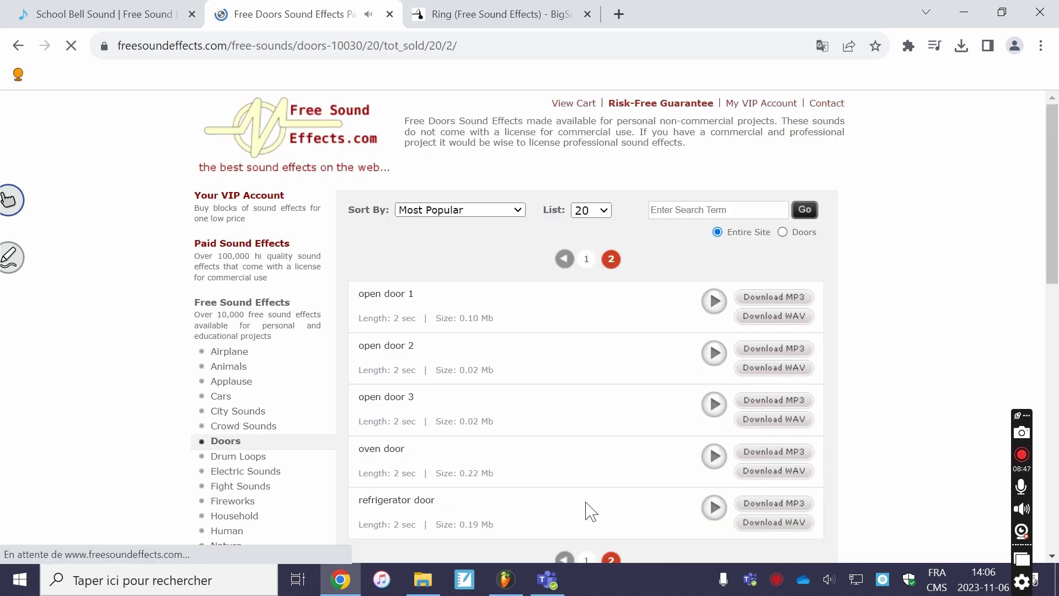
scroll(579, 472, "down", 2)
left_click(586, 395)
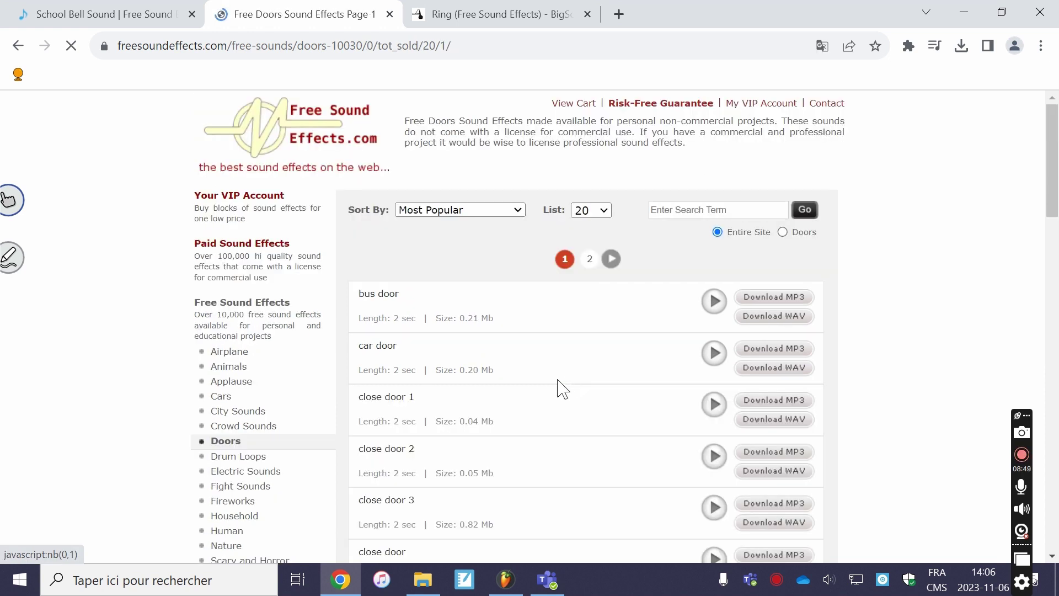
Preview the "door creak closing" sound again and download it in WAV format
scroll(543, 389, "down", 7)
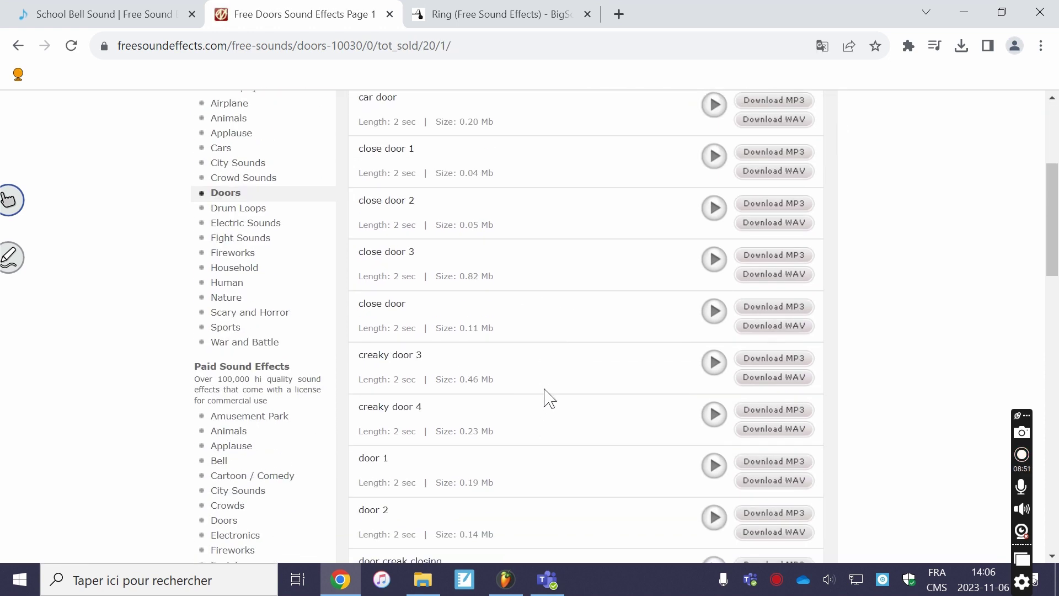
scroll(613, 457, "down", 1)
left_click(714, 405)
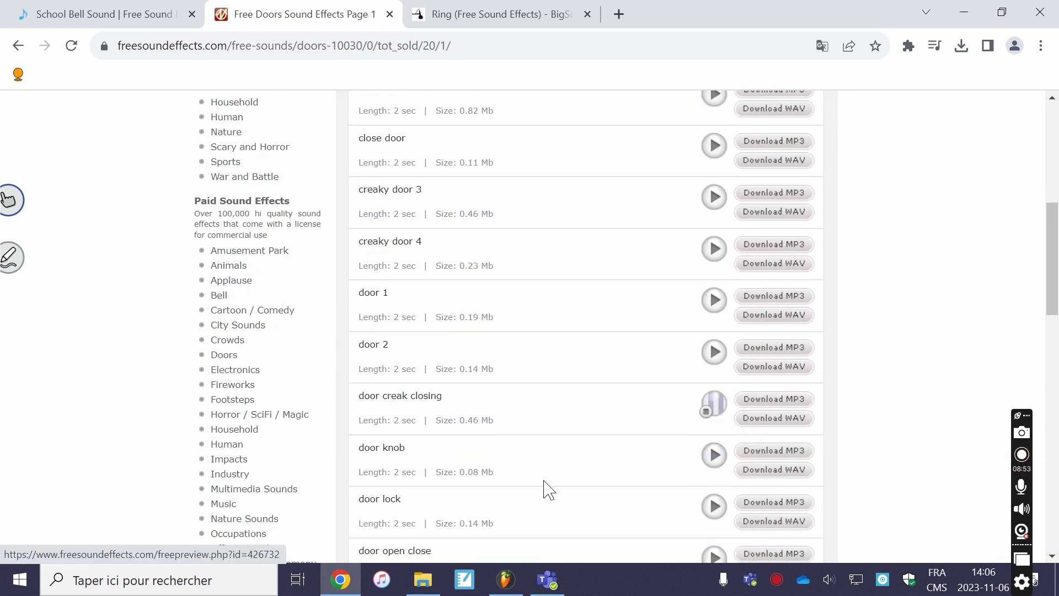
left_click(782, 419)
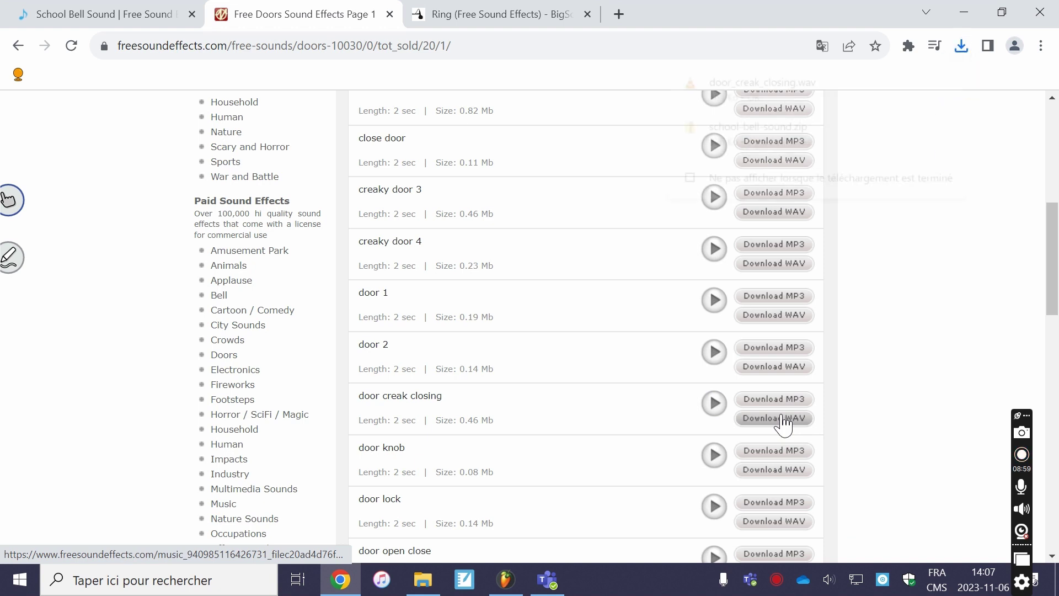
Switch to File Explorer and copy the door_creak_closing WAV file from the Téléchargements folder
left_click(431, 585)
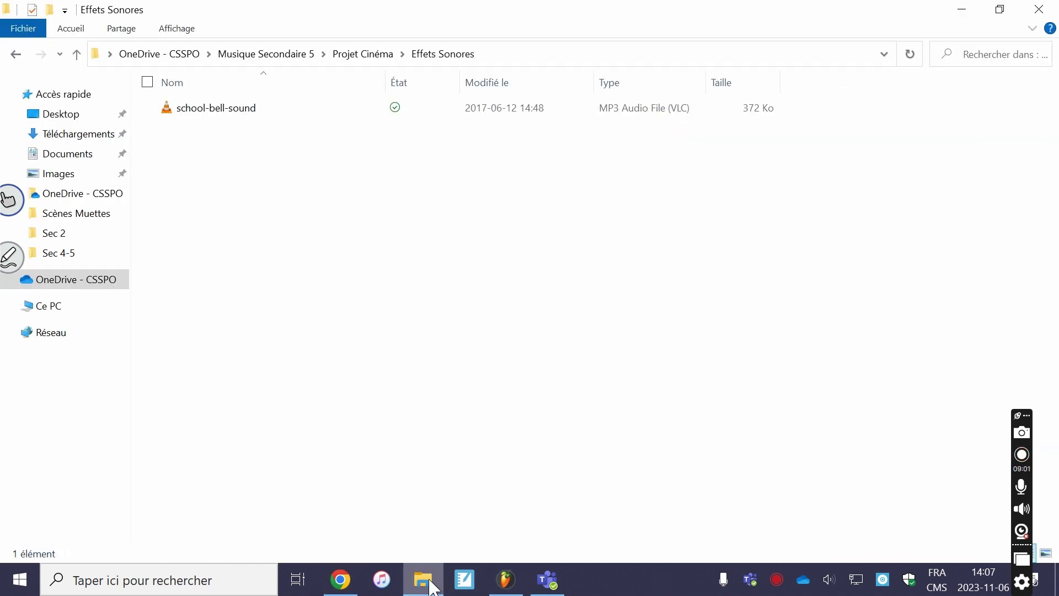
left_click(55, 134)
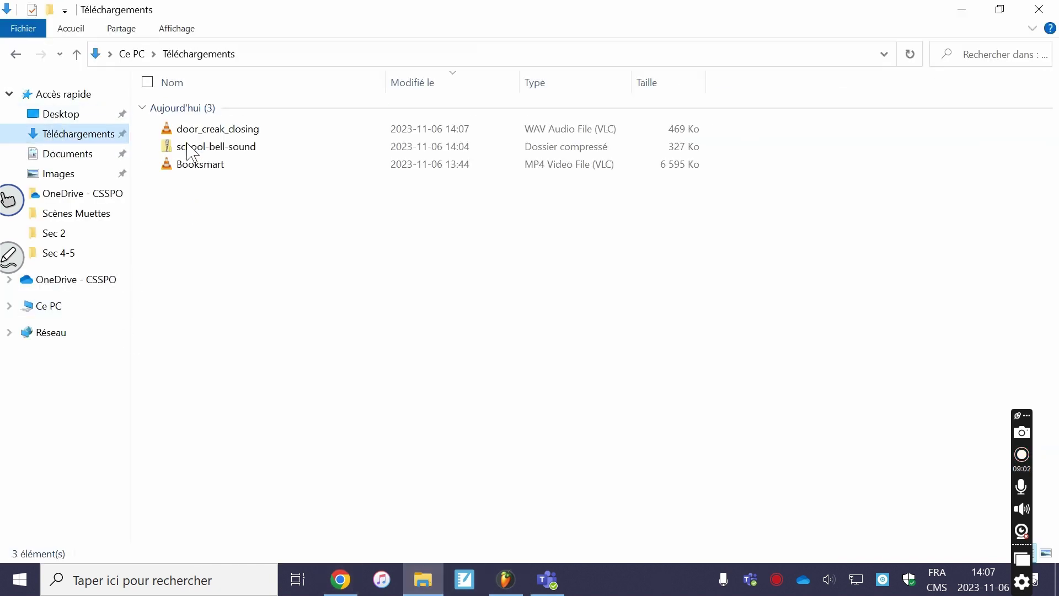
left_click(236, 134)
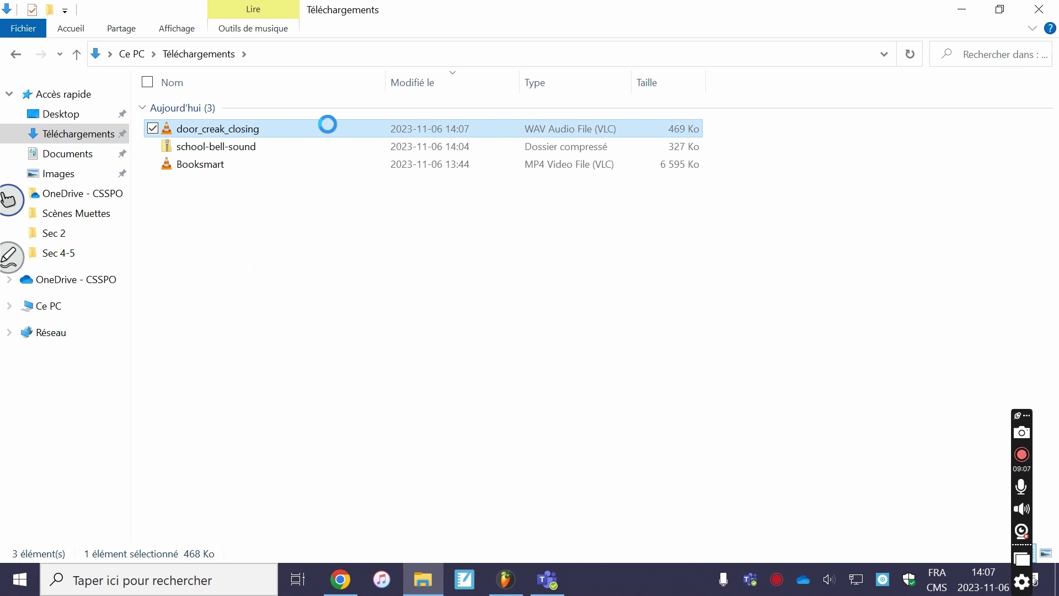
left_click(309, 132)
key("ctrl+c")
Paste the copied door_creak_closing file into OneDrive's Musique Secondaire 5 > Projet Cinéma > Effets Sonores folder
left_click(73, 280)
left_click(244, 214)
double_click(247, 220)
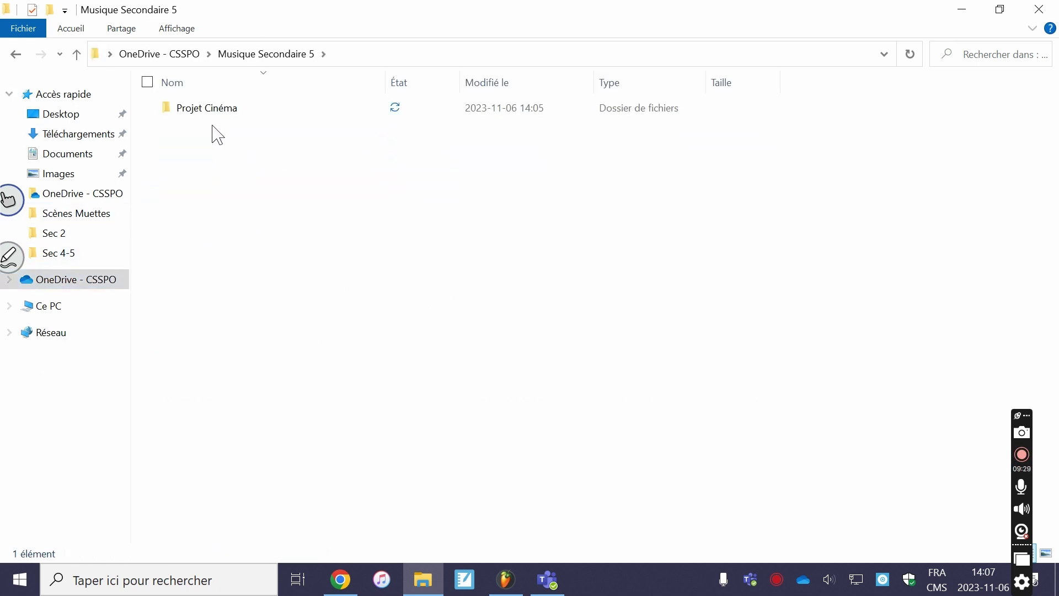
double_click(216, 110)
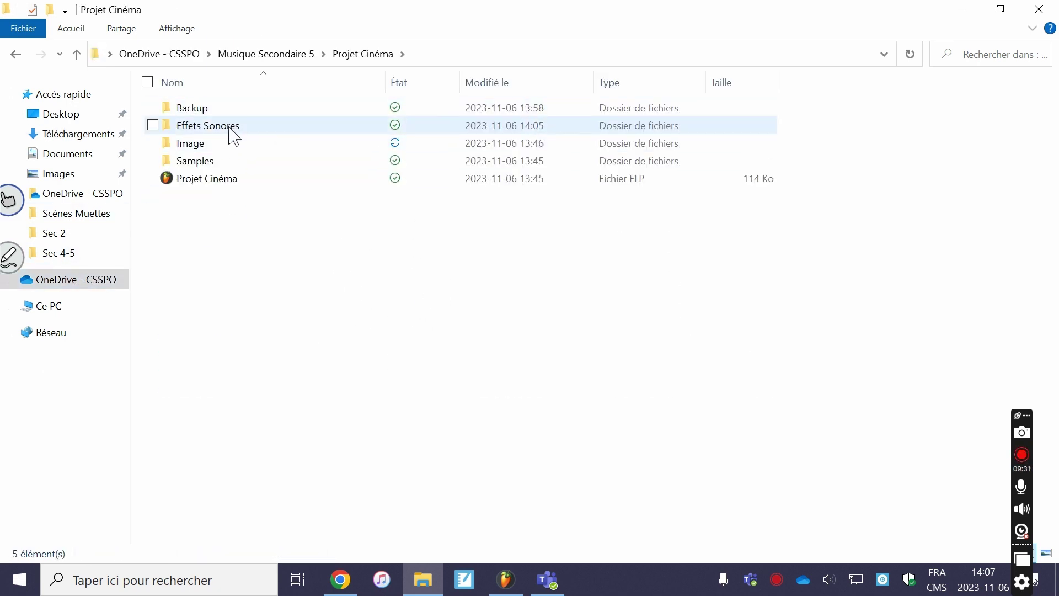
double_click(229, 127)
key("ctrl+v")
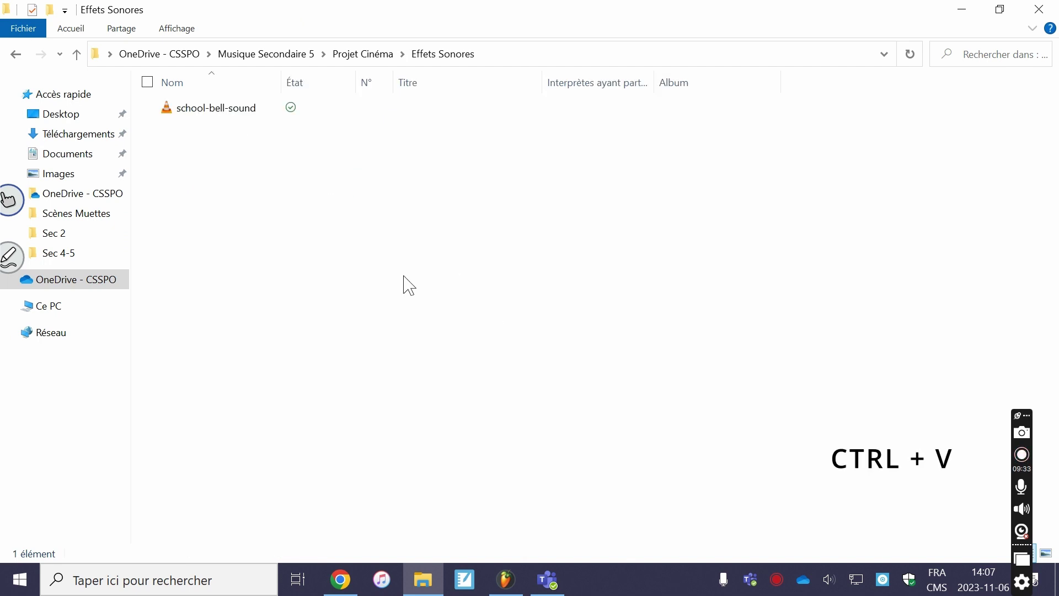
left_click(401, 275)
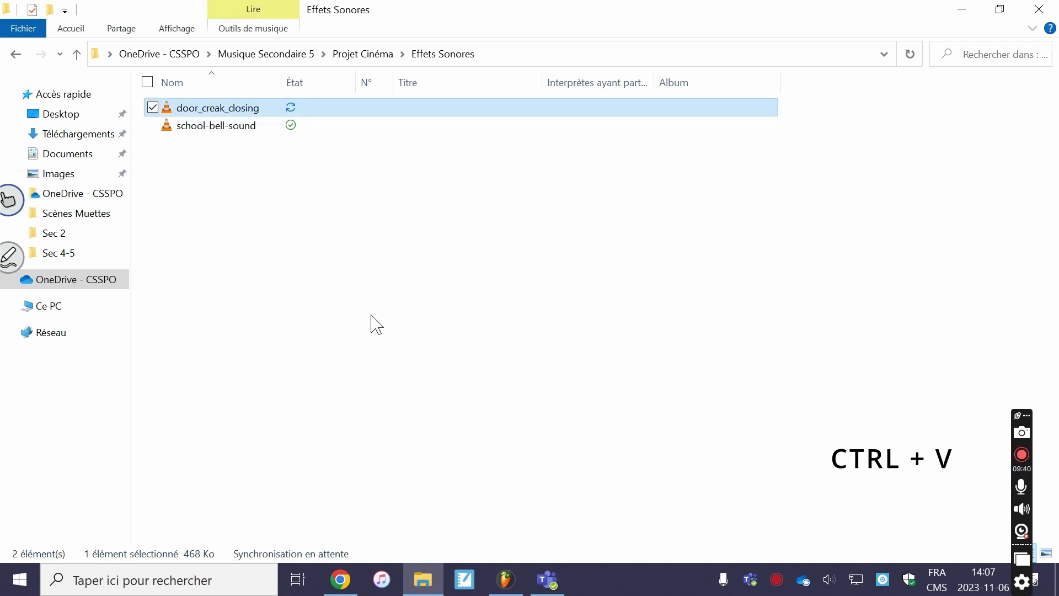
left_click_drag(278, 218, 243, 69)
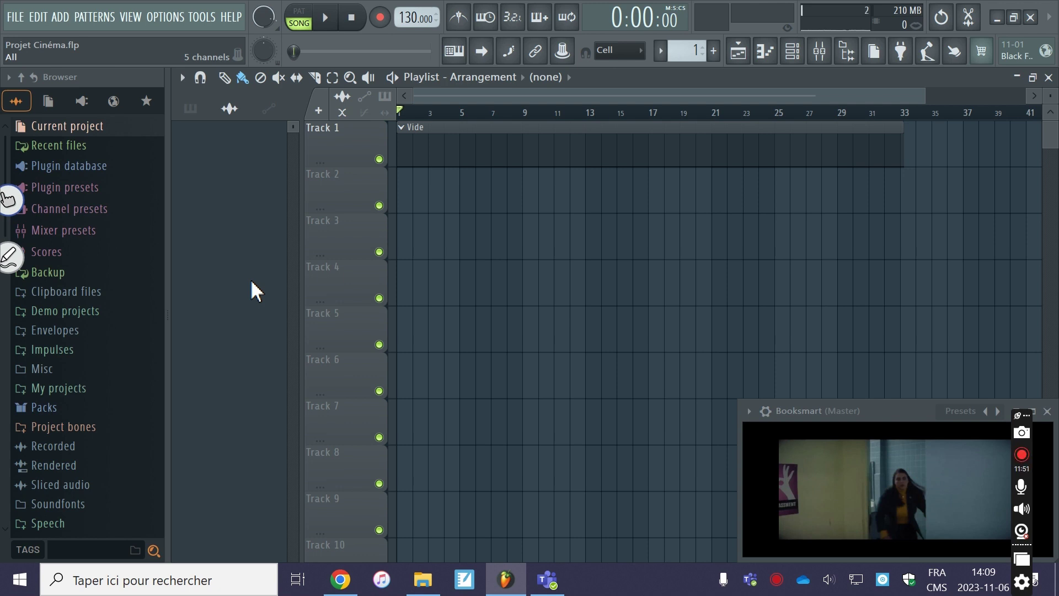
Switch to the Projet Cinéma project in FL Studio and add an Audio Clip channel
left_click(67, 16)
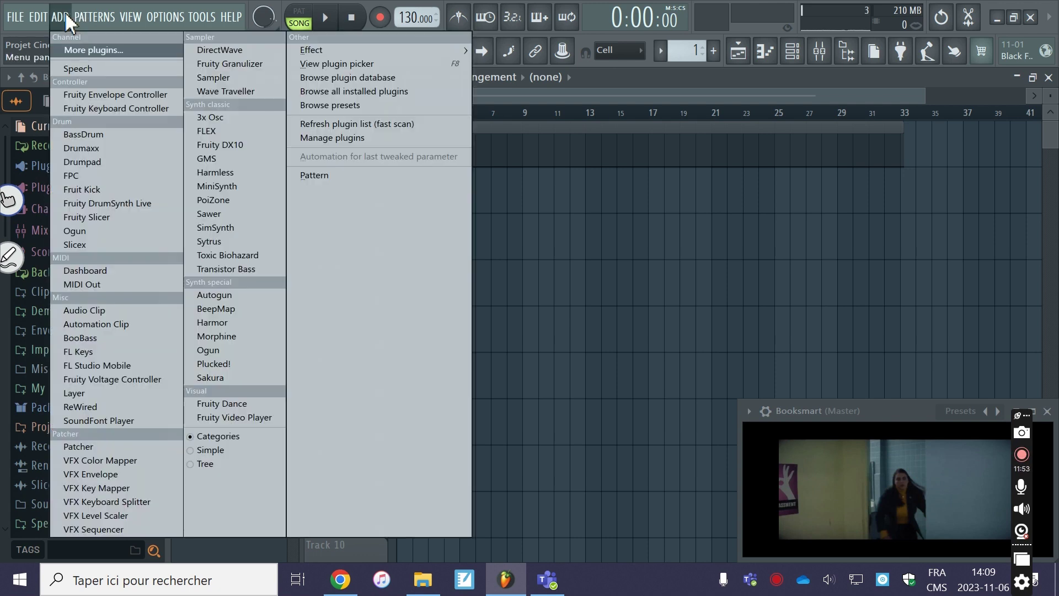
left_click(65, 18)
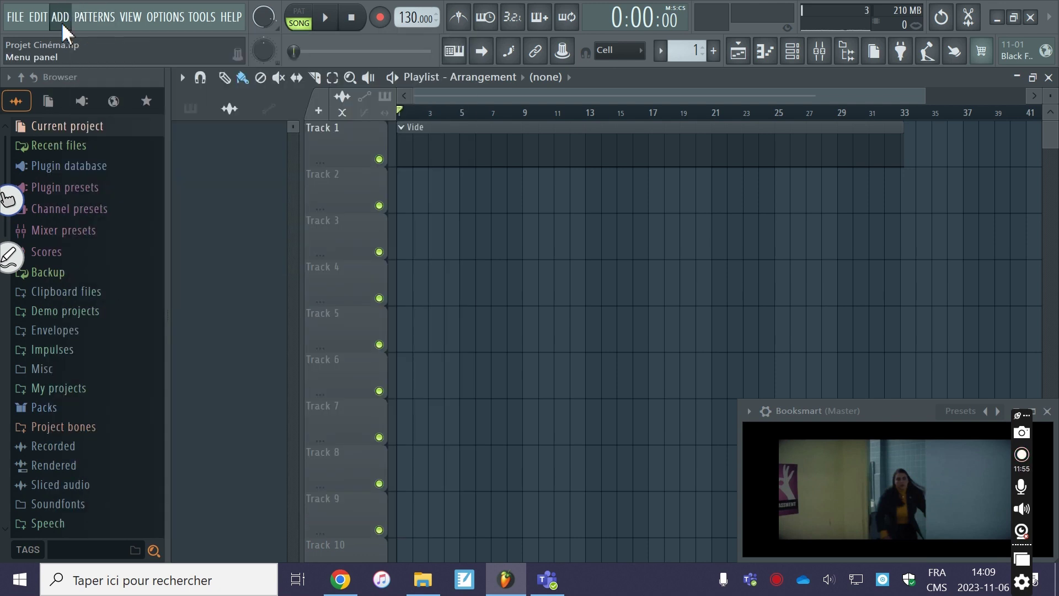
left_click(62, 19)
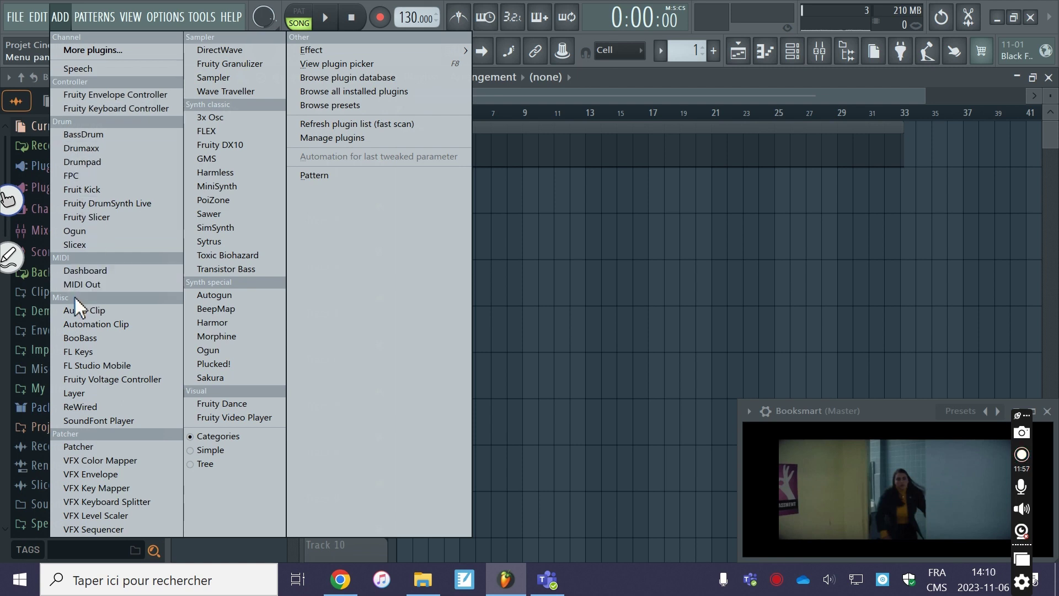
left_click(101, 310)
left_click_drag(382, 142, 393, 117)
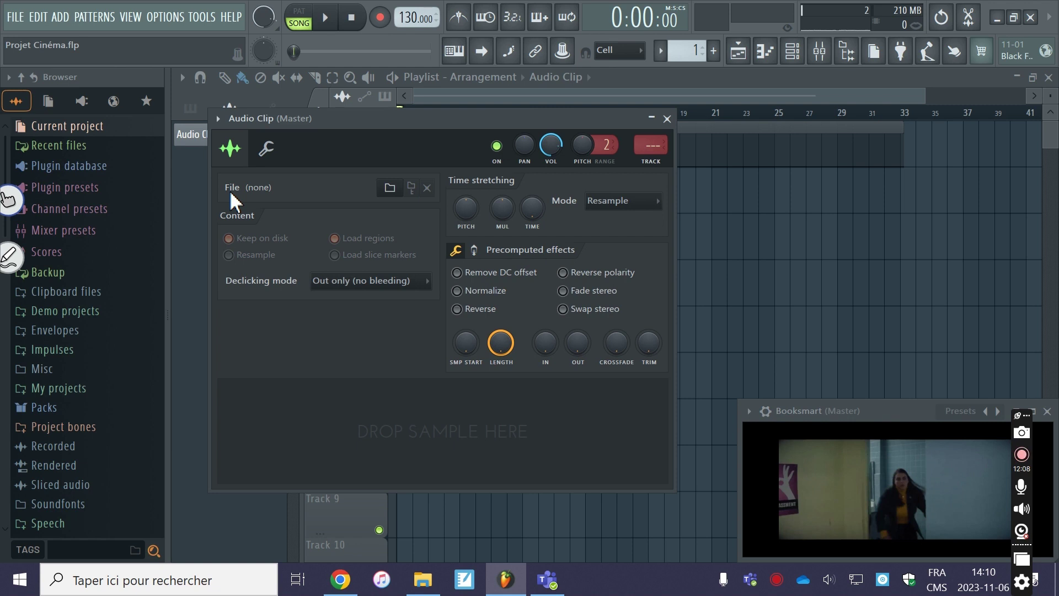
Load door_creak_closing from OneDrive's Musique Secondaire 5 > Projet Cinéma > Effets Sonores folder into the new Audio Clip channel
left_click(394, 190)
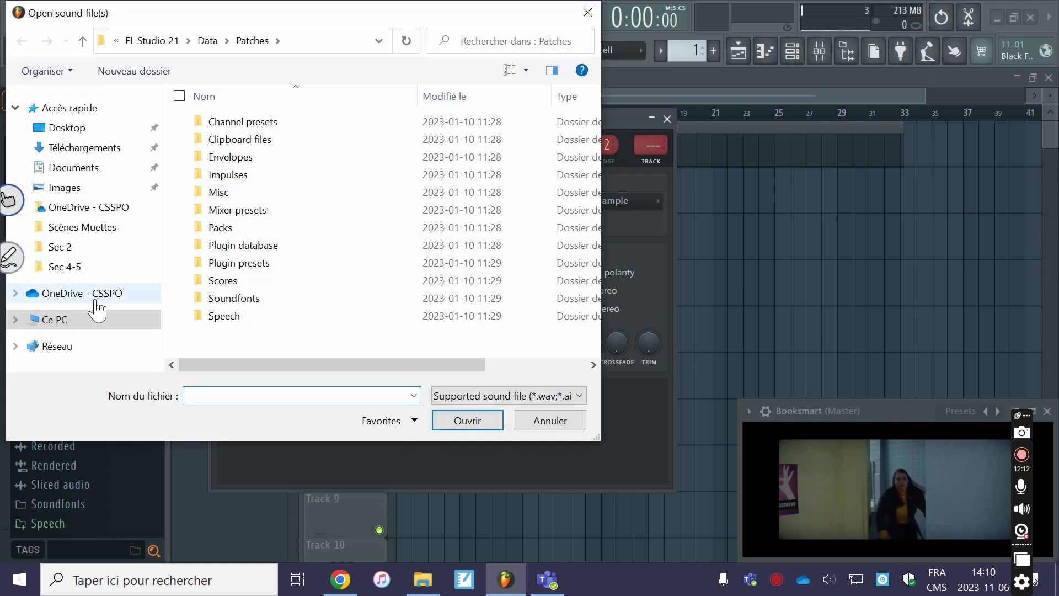
left_click(80, 295)
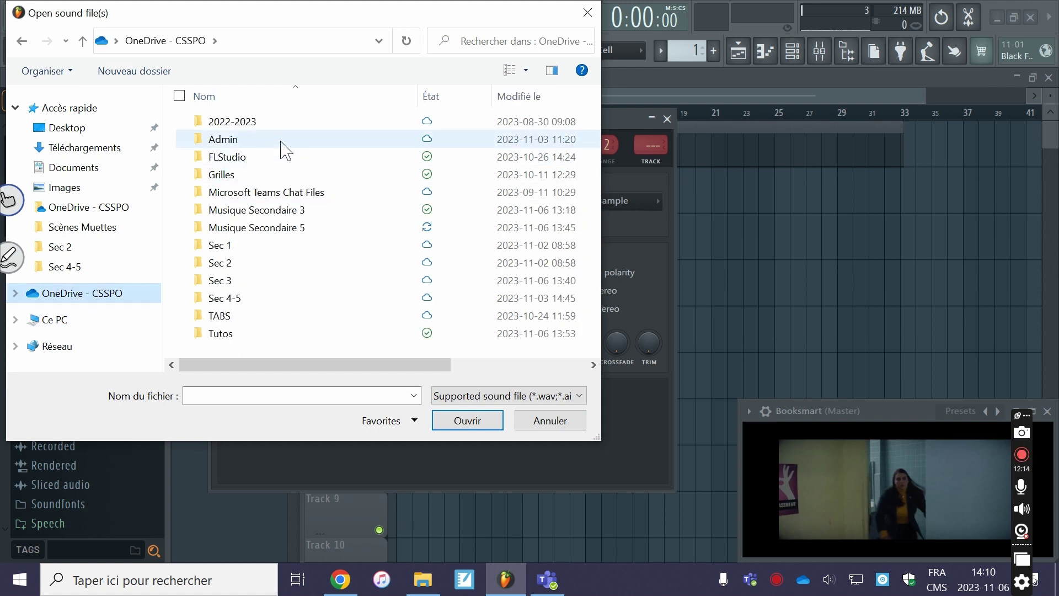
double_click(257, 227)
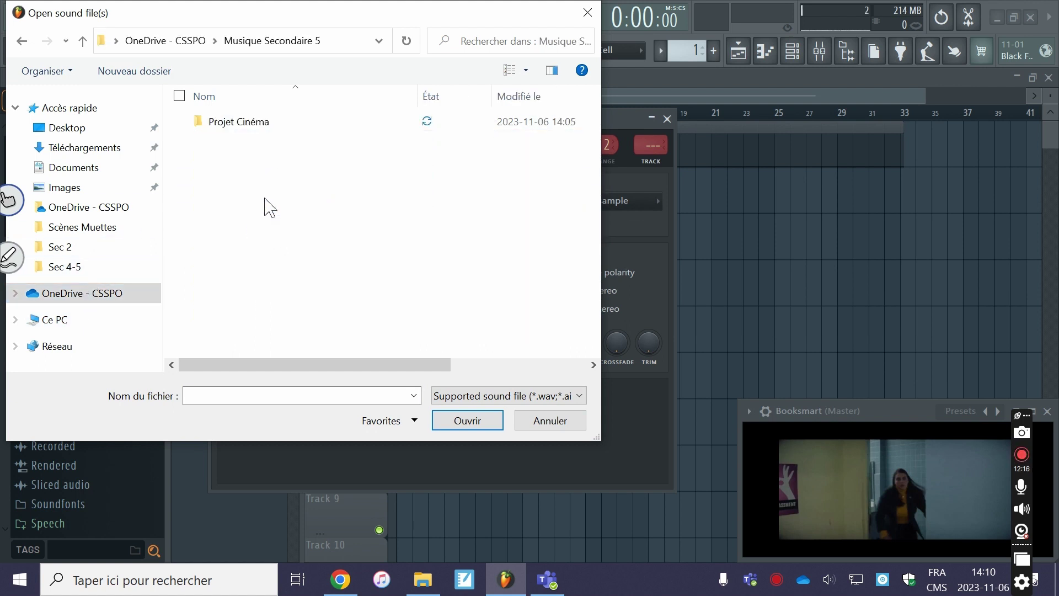
double_click(253, 124)
left_click(271, 144)
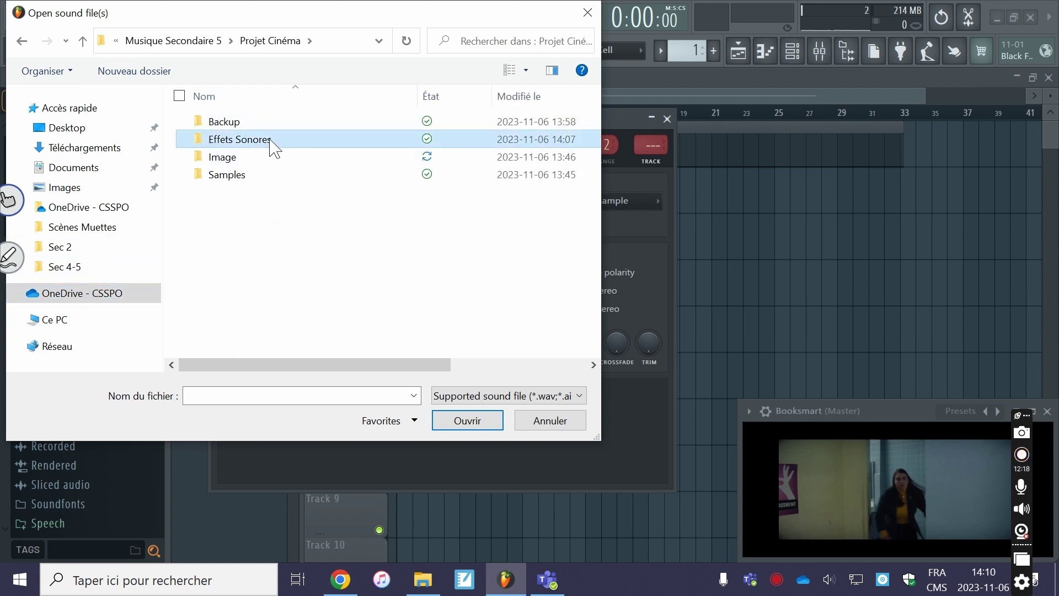
double_click(272, 145)
left_click(259, 126)
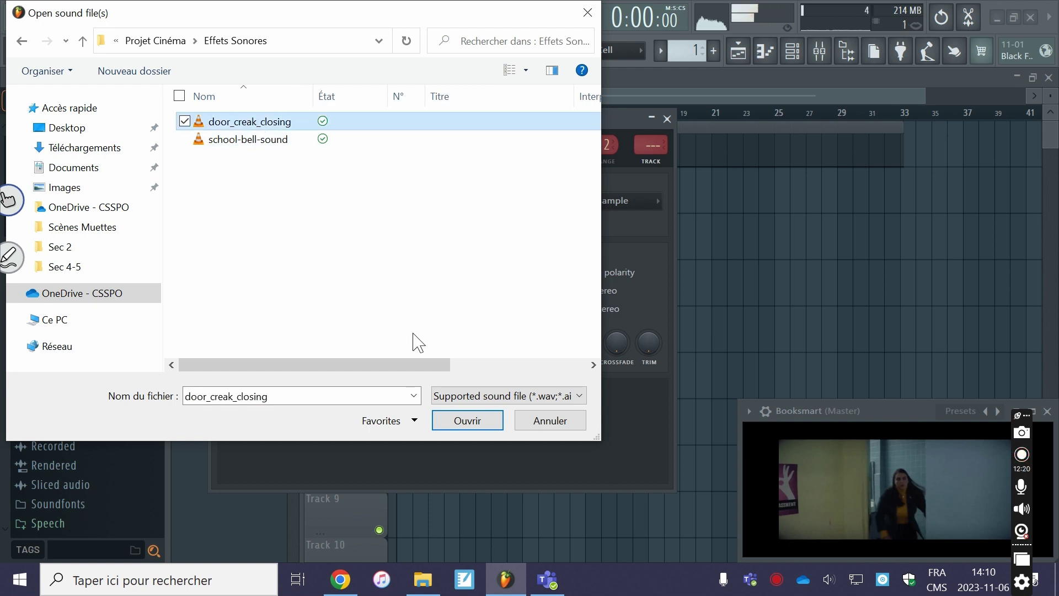
left_click(456, 425)
Show the audio clips in the playlist picker and place door_creak_closing at the start of Track 2
left_click_drag(342, 407, 194, 120)
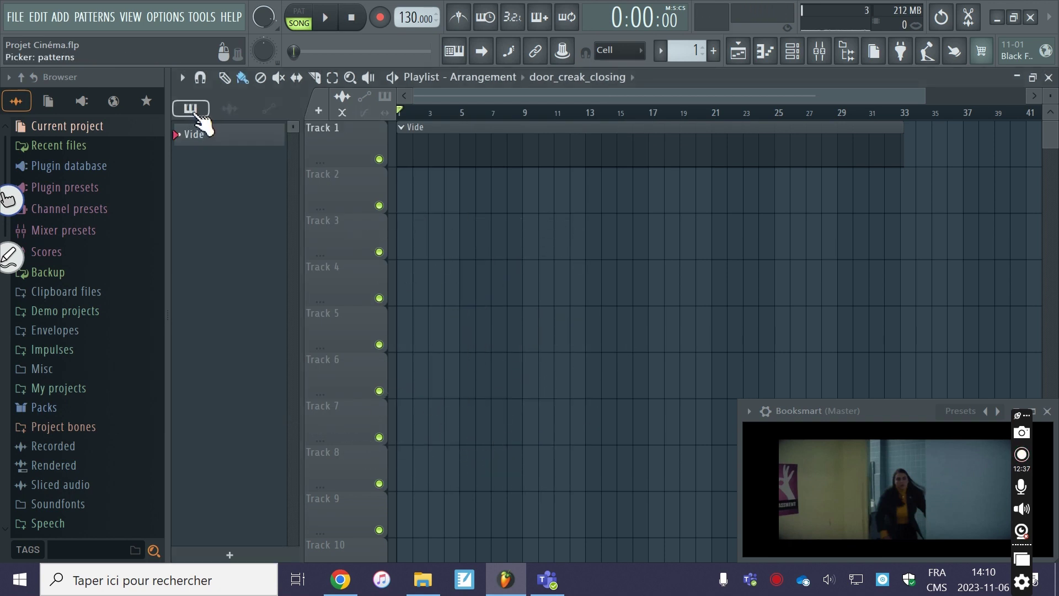
left_click(231, 110)
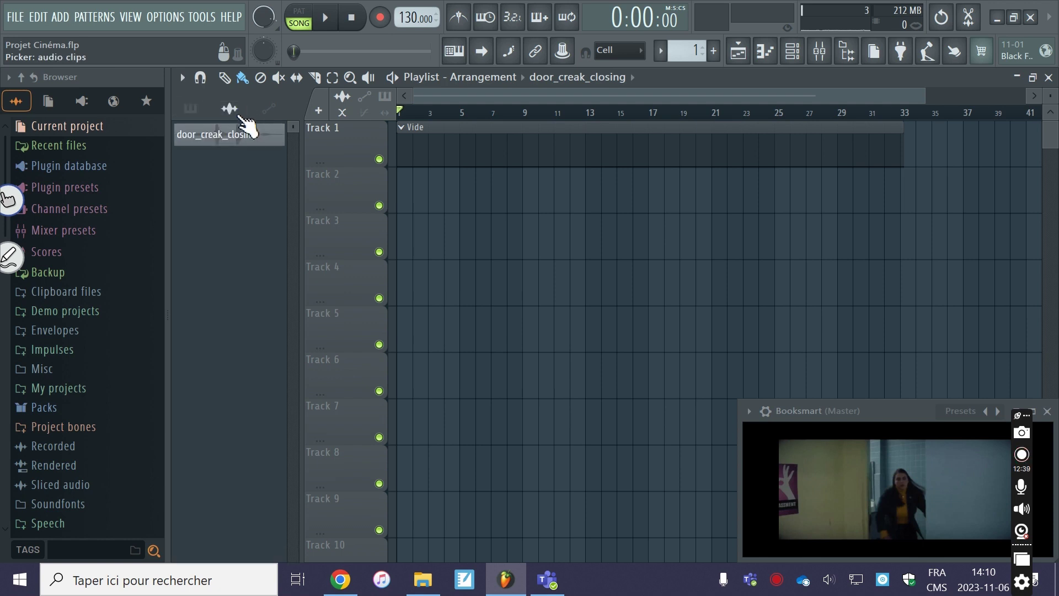
left_click_drag(203, 141, 413, 198)
Enlarge the Booksmart video window so that it covers most of the playlist below Track 1
mouse_move(883, 436)
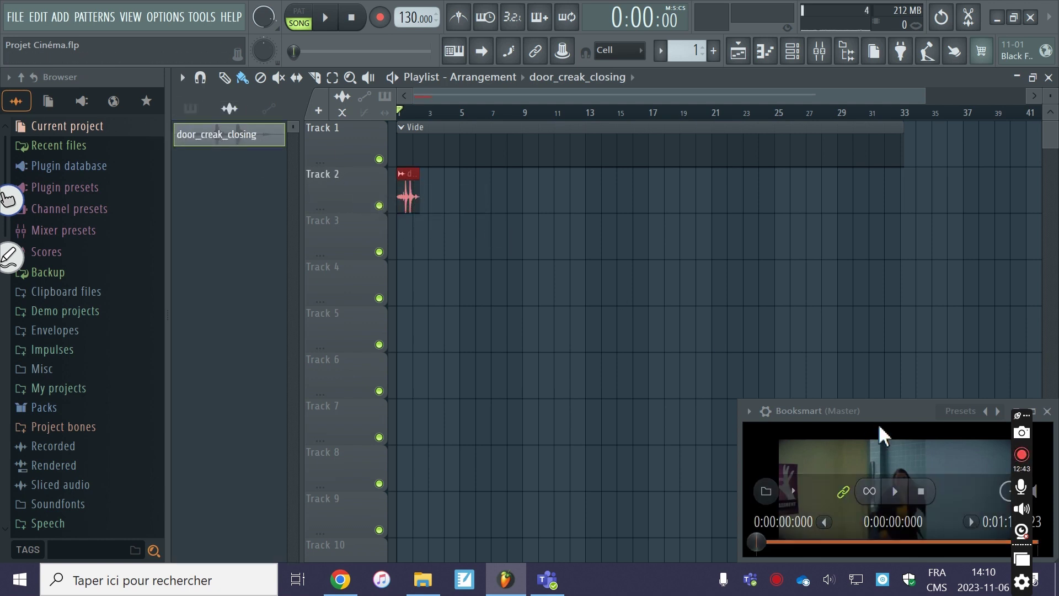
left_click_drag(739, 404, 254, 145)
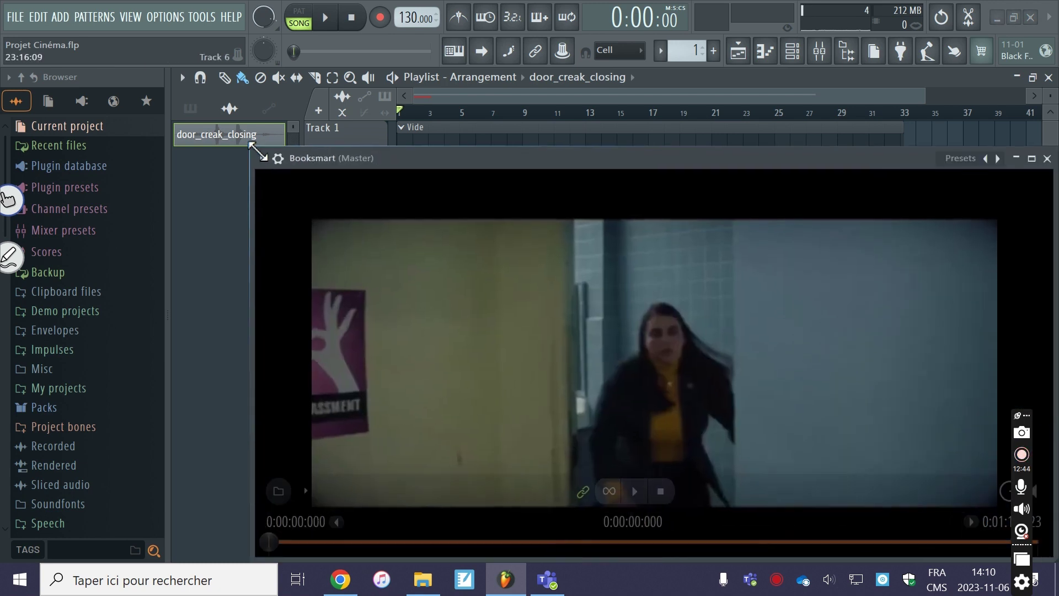
Play the Booksmart scene in the enlarged video window, shrink the window to uncover the playlist tracks, and stop playback
left_click(325, 17)
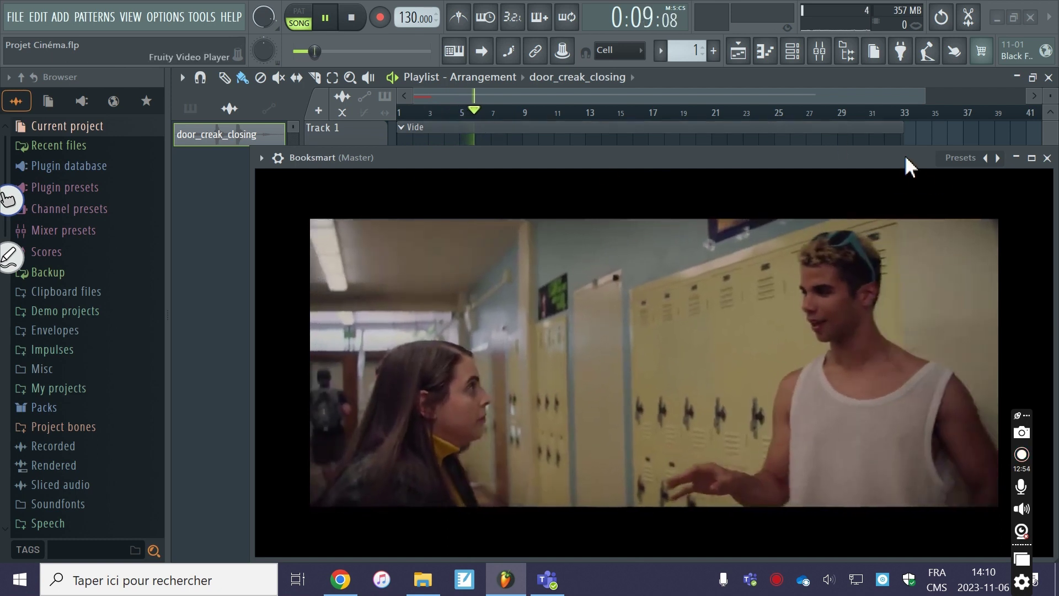
left_click_drag(258, 152, 739, 408)
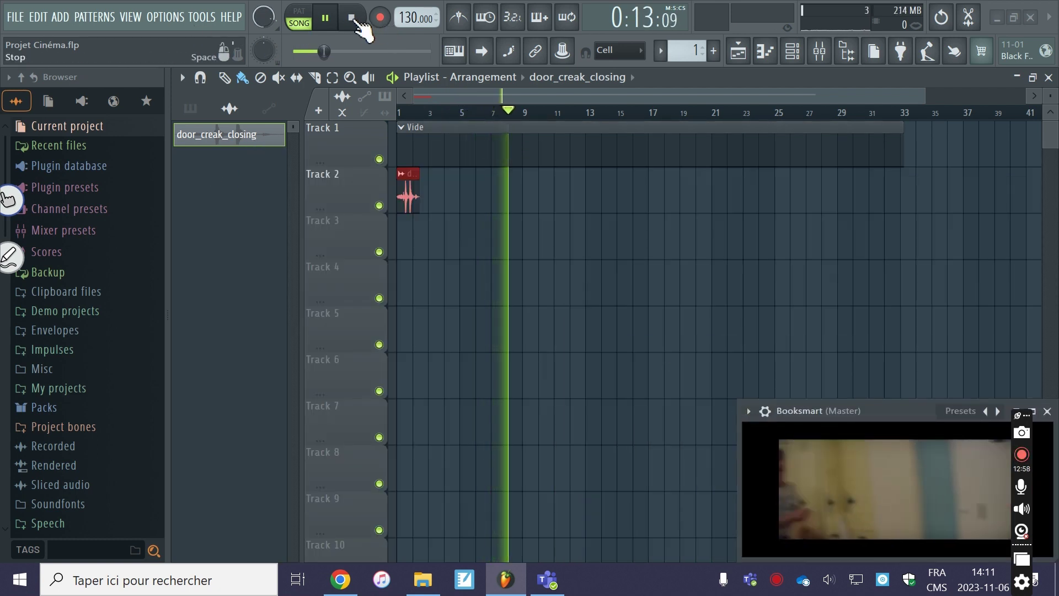
left_click(355, 22)
Add another Audio Clip channel and load school-bell-sound into it from the Effets Sonores folder
left_click(63, 18)
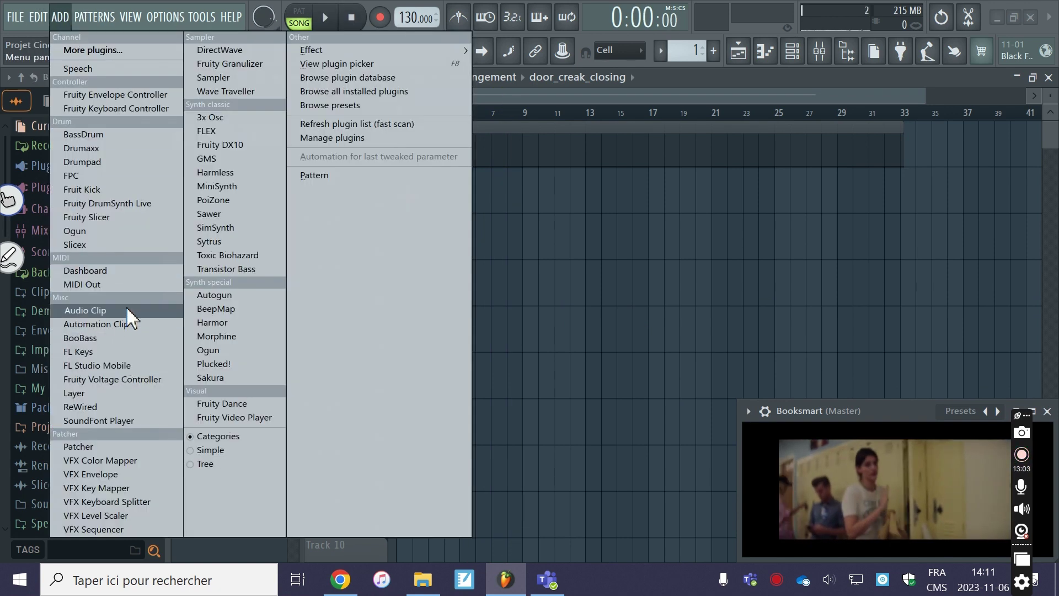
left_click(127, 312)
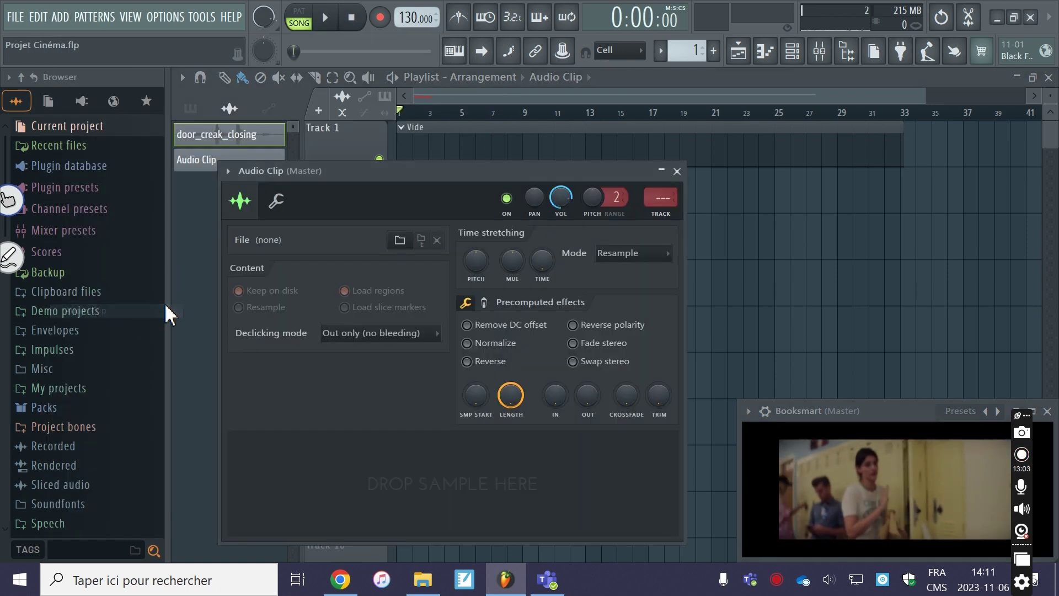
left_click(397, 243)
left_click(254, 145)
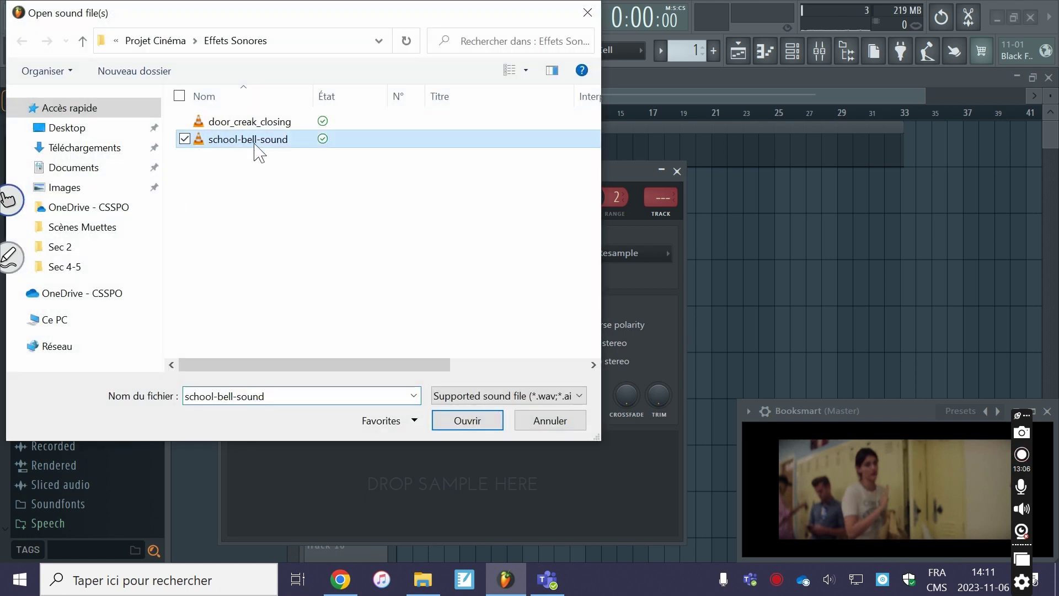
left_click(474, 421)
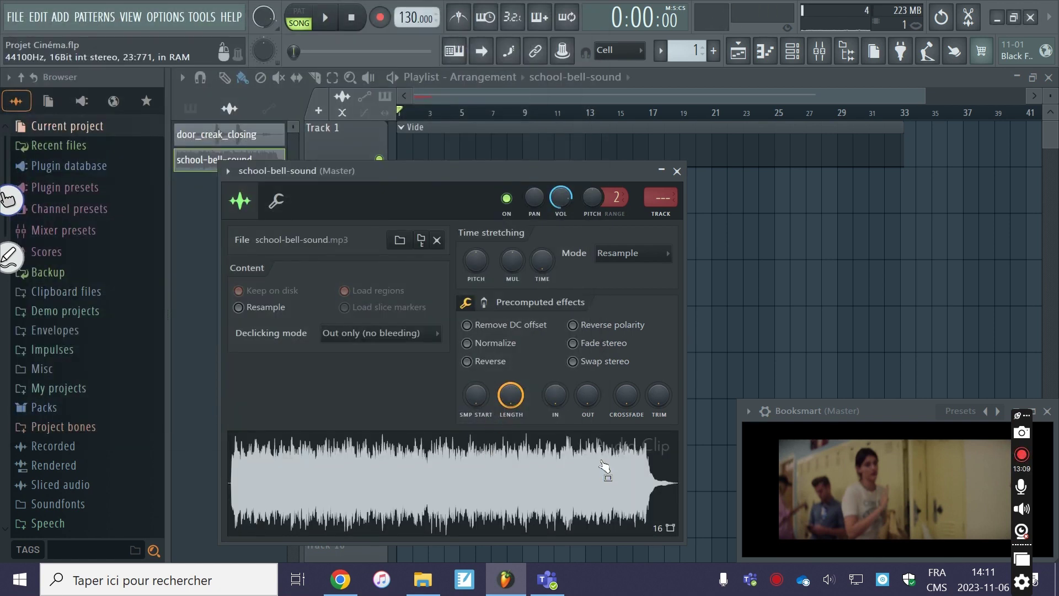
left_click(677, 172)
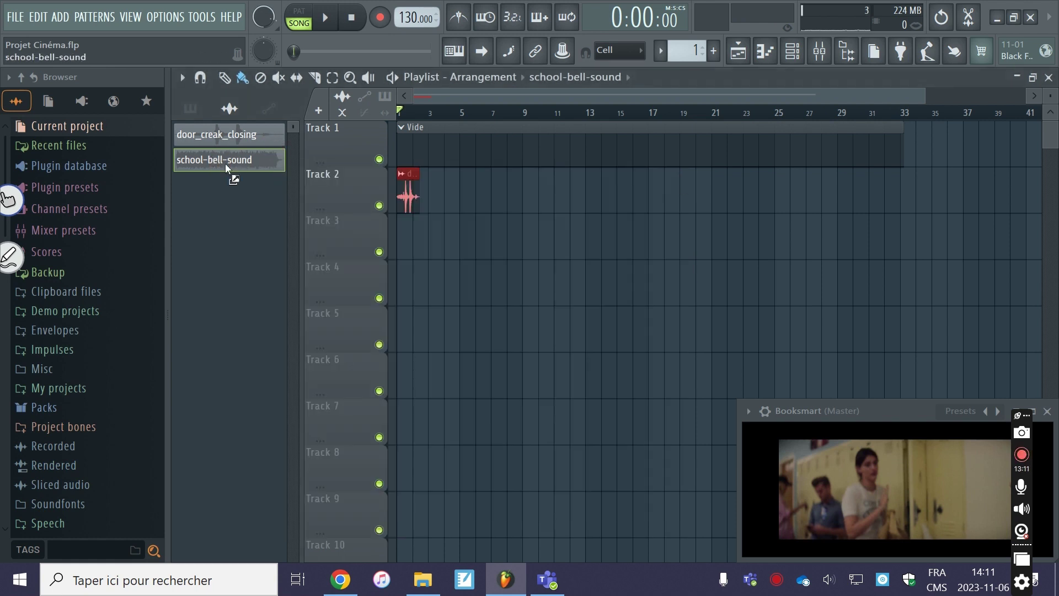
Place school-bell-sound at the start of Track 3 and trim its end so that it stops shortly before bar 2
left_click_drag(229, 161, 400, 246)
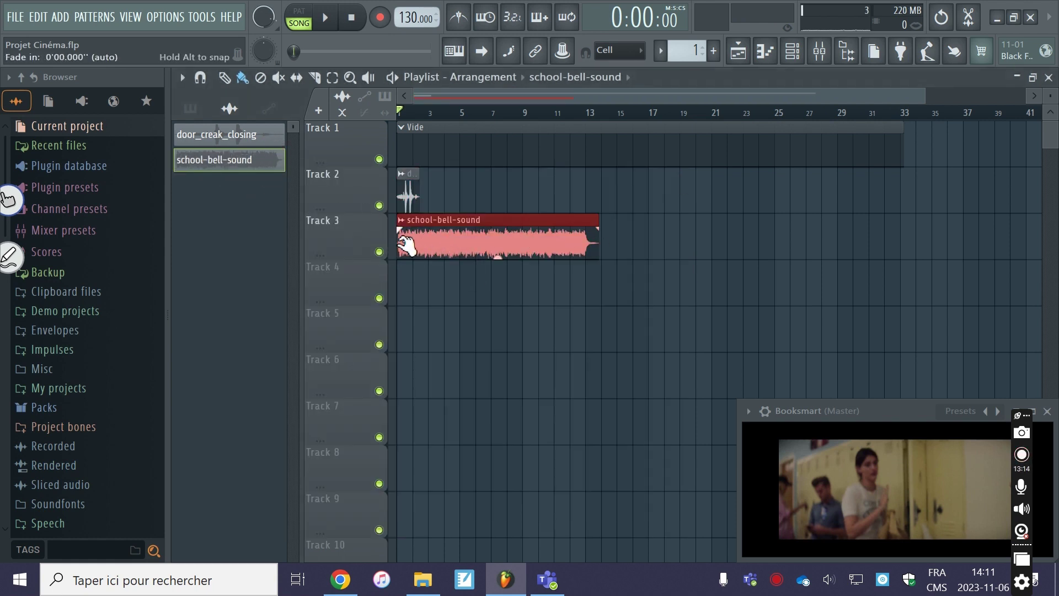
left_click_drag(599, 253, 404, 258)
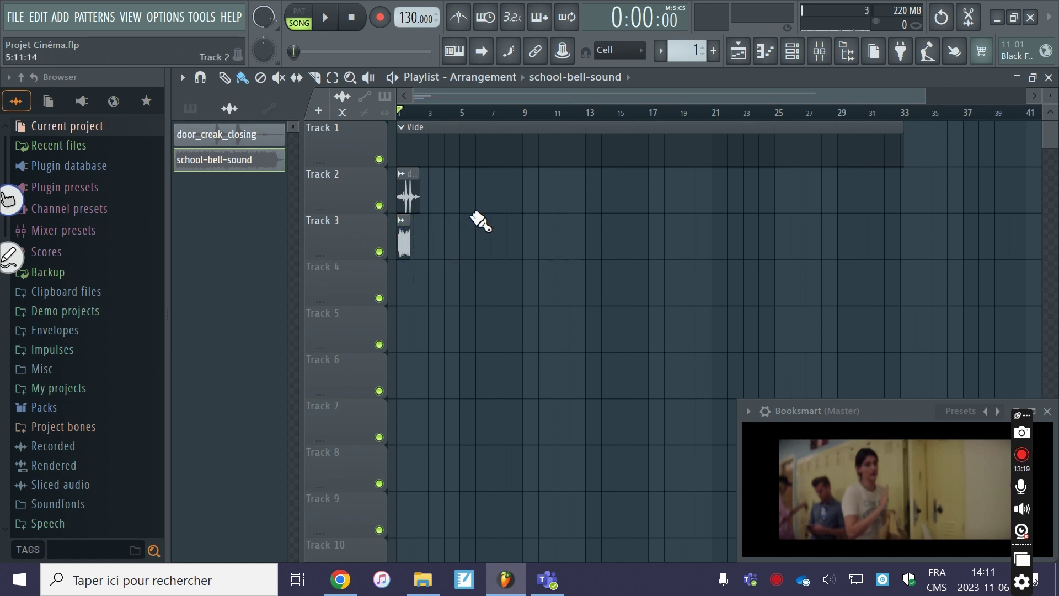
scroll(408, 248, "up", 5)
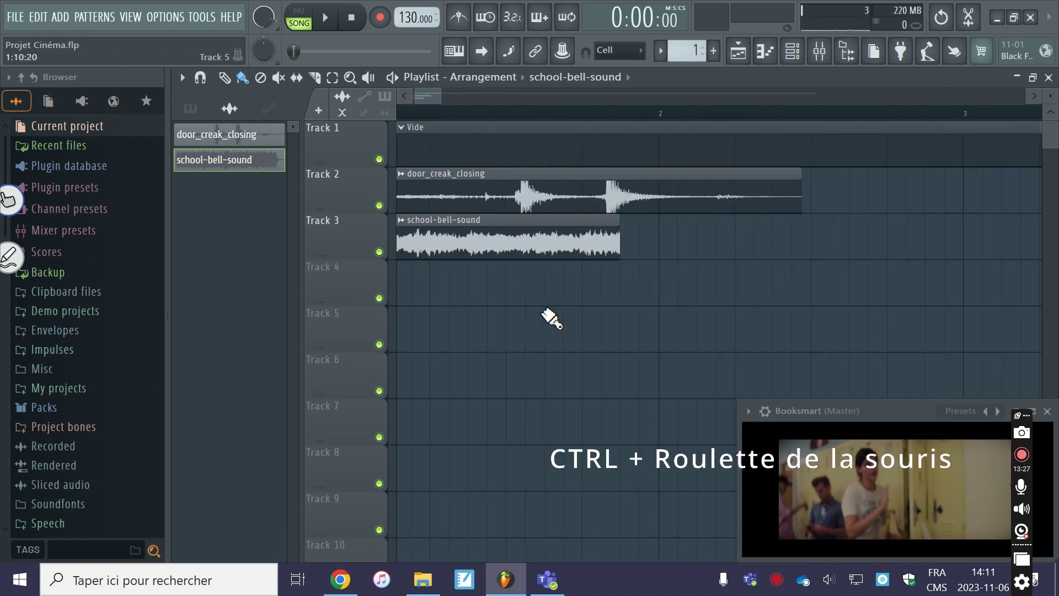
scroll(595, 334, "down", 2)
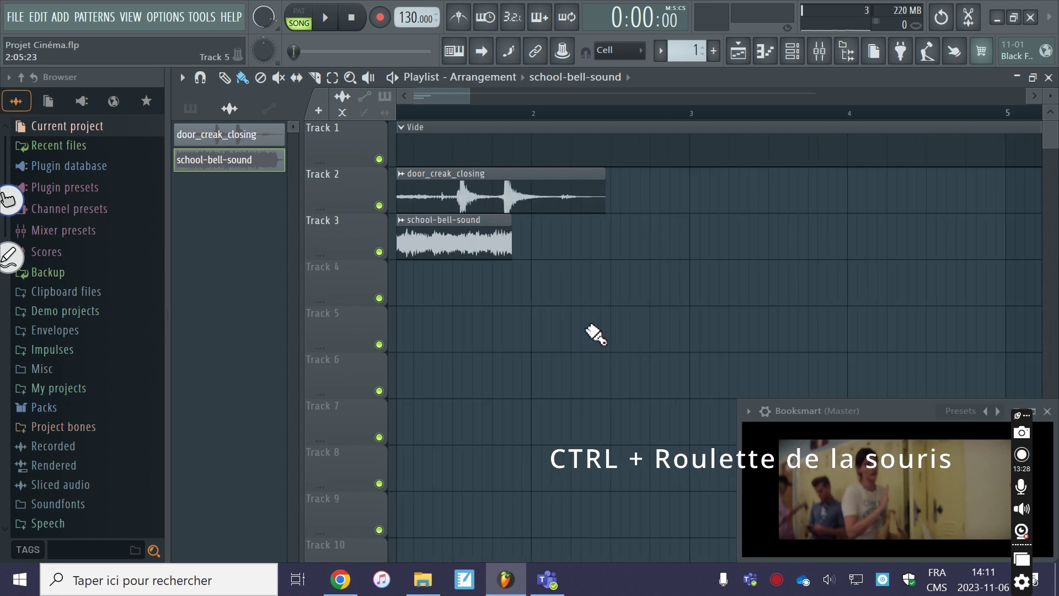
scroll(527, 316, "up", 2)
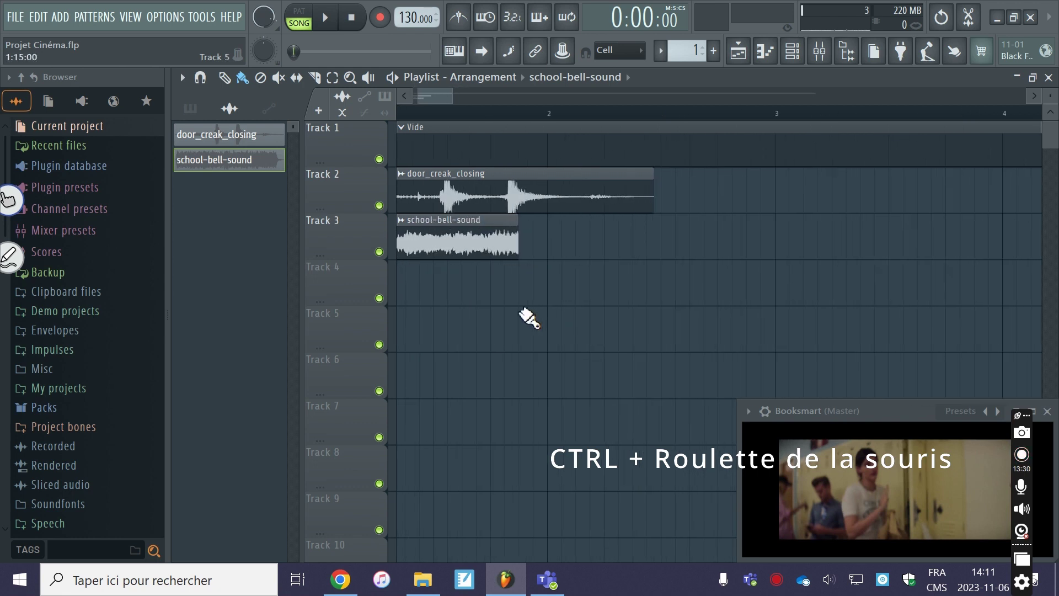
scroll(538, 268, "up", 2)
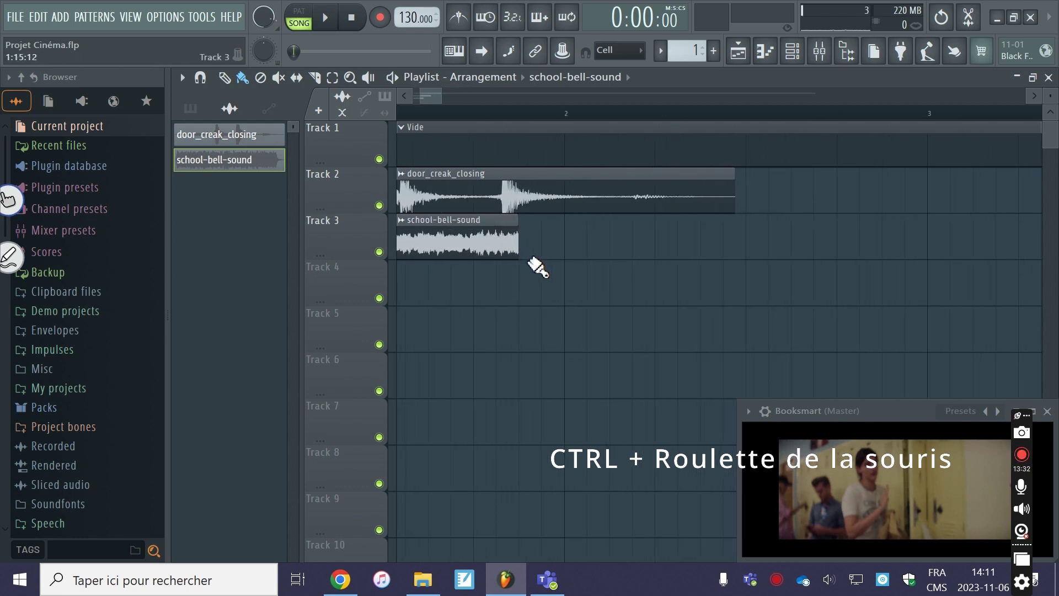
scroll(538, 267, "up", 1)
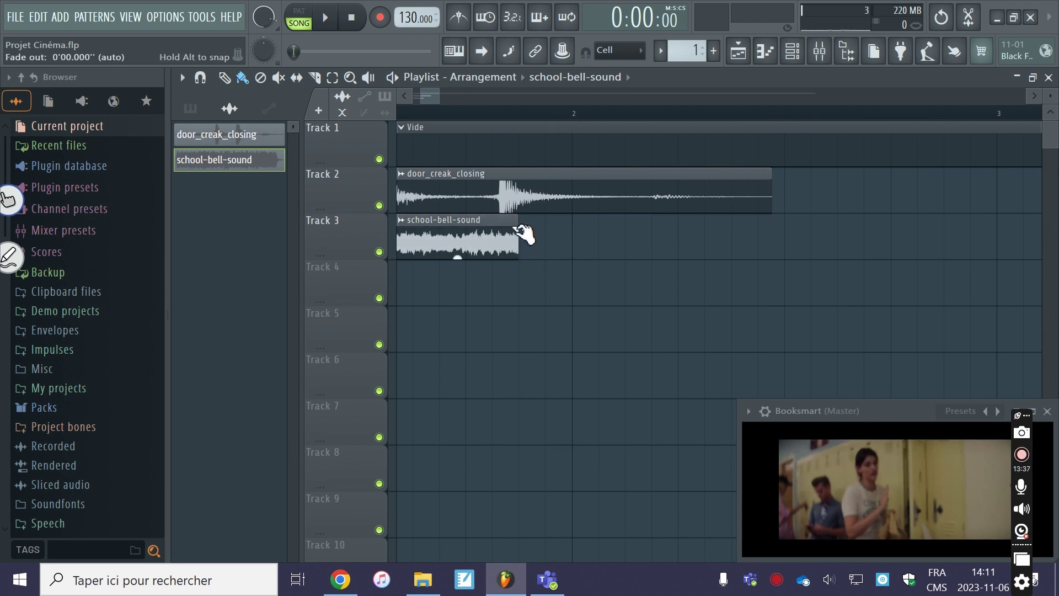
left_click_drag(519, 227, 431, 220)
left_click_drag(423, 220, 499, 219)
scroll(881, 320, "up", 3, "ctrl")
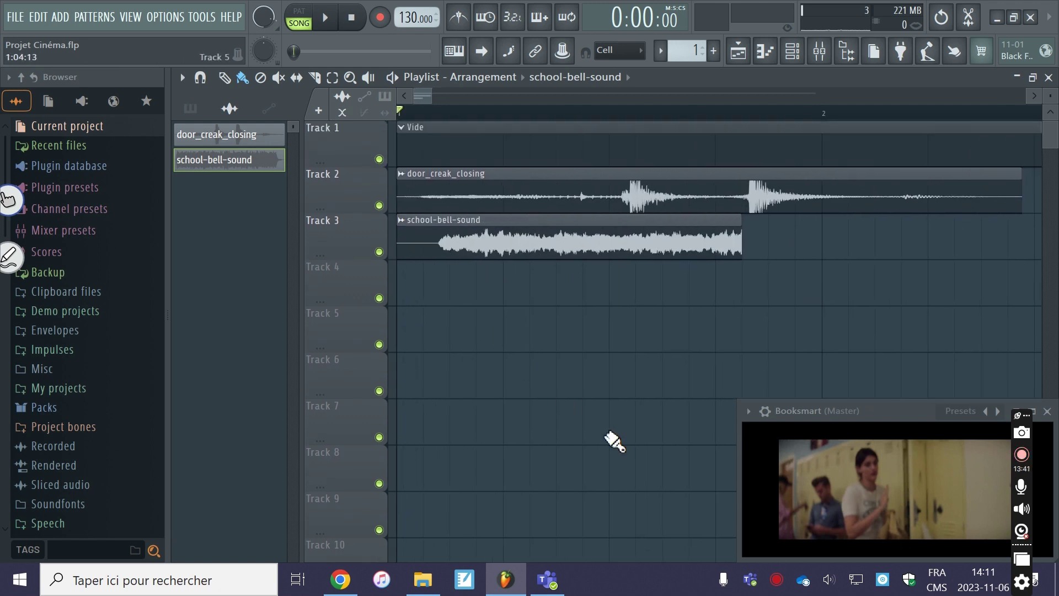
Play the two sound effects from the start, replay them with the Booksmart video maximized, and close the video window
left_click(326, 18)
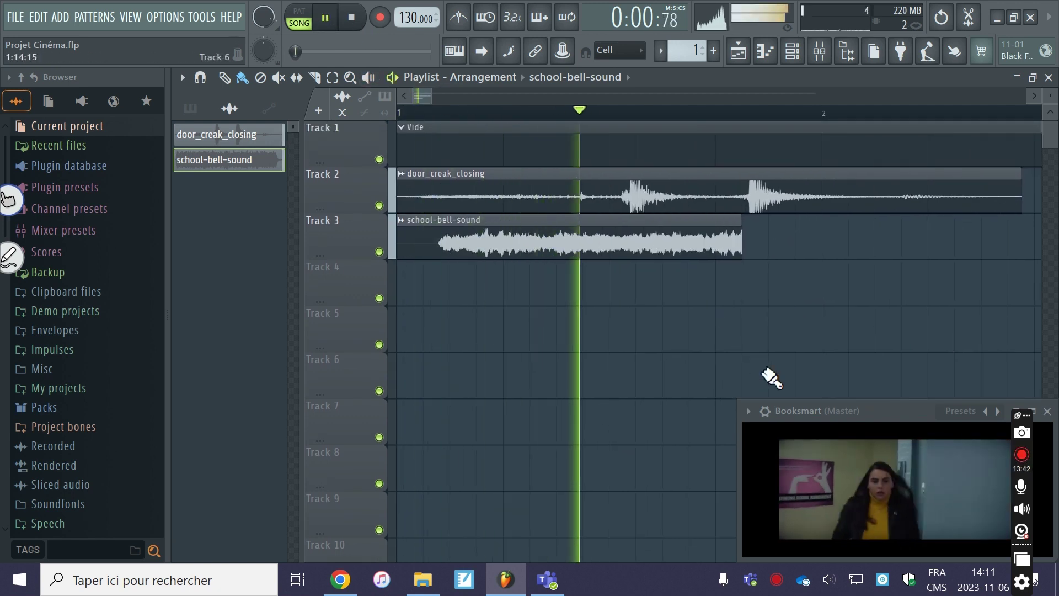
key("space")
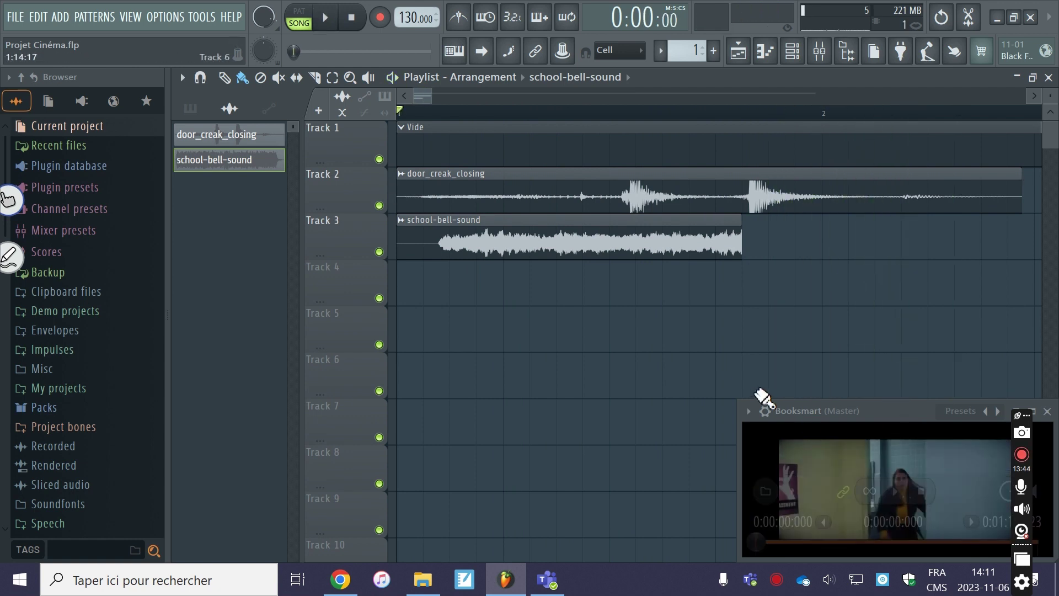
double_click(772, 411)
left_click(326, 18)
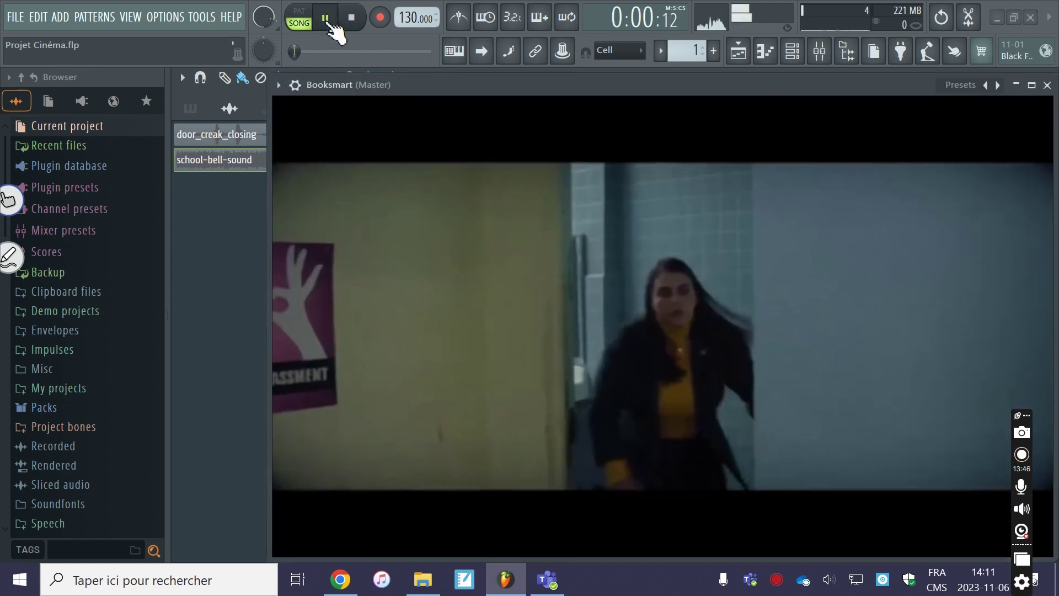
key("space")
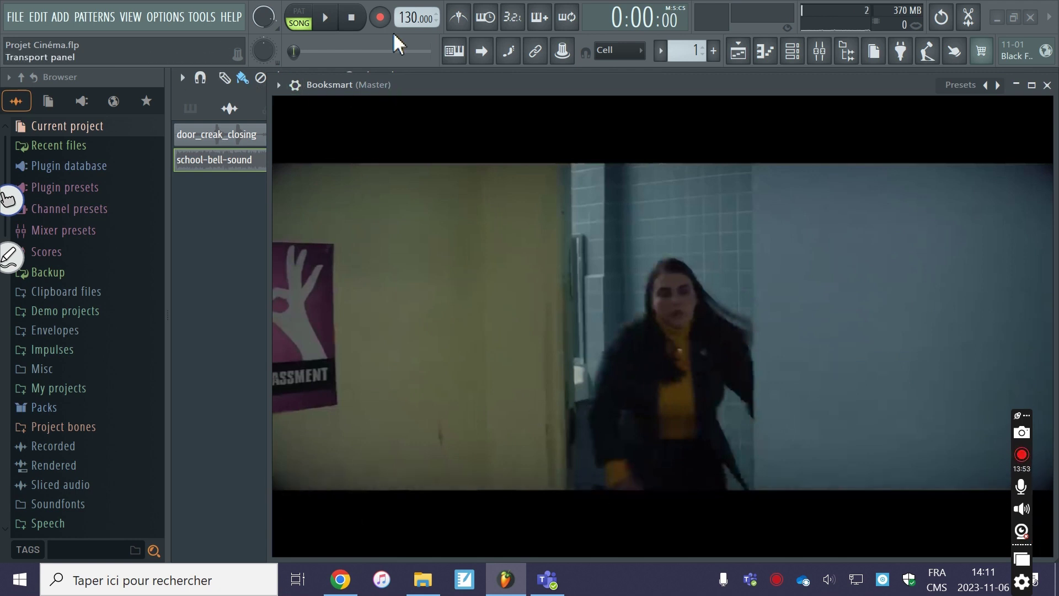
left_click(1047, 85)
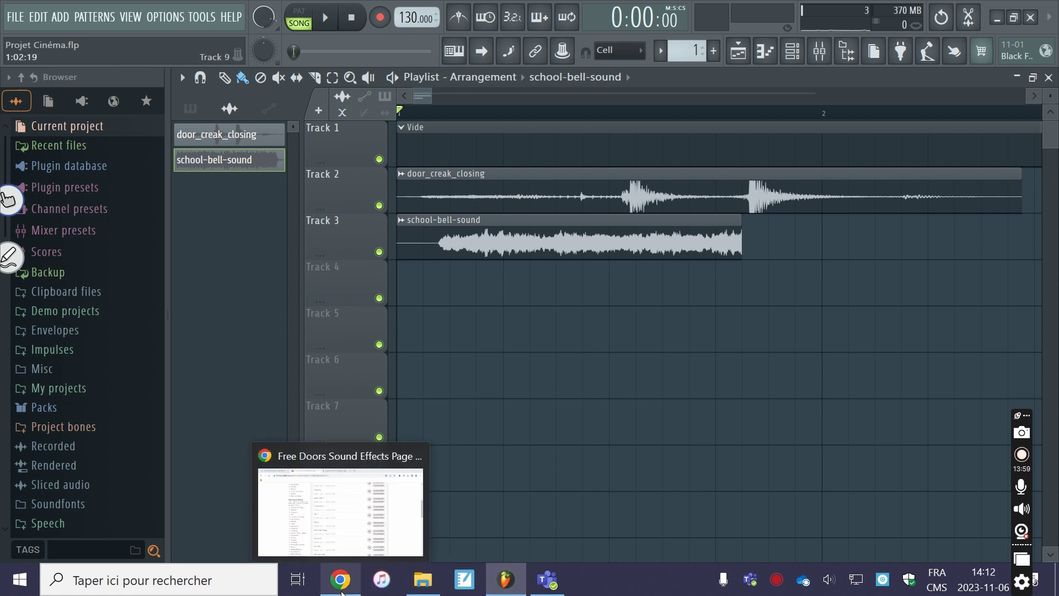
Review the sound-effect site links in the Teams Word document and the sound library pages open in Chrome
left_click(342, 591)
scroll(356, 467, "up", 10)
left_click(548, 579)
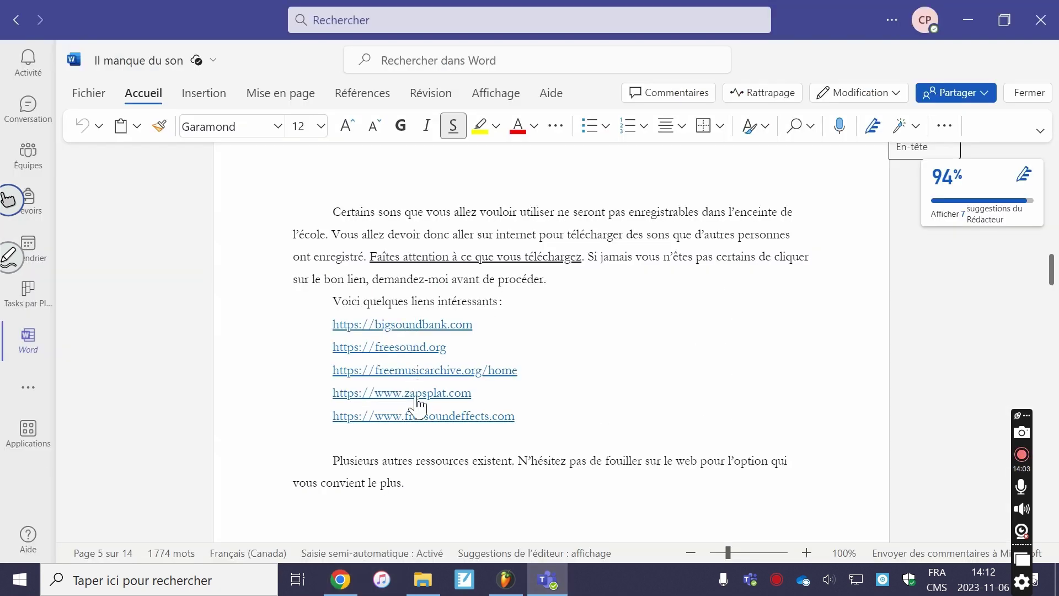
left_click(341, 579)
left_click(182, 13)
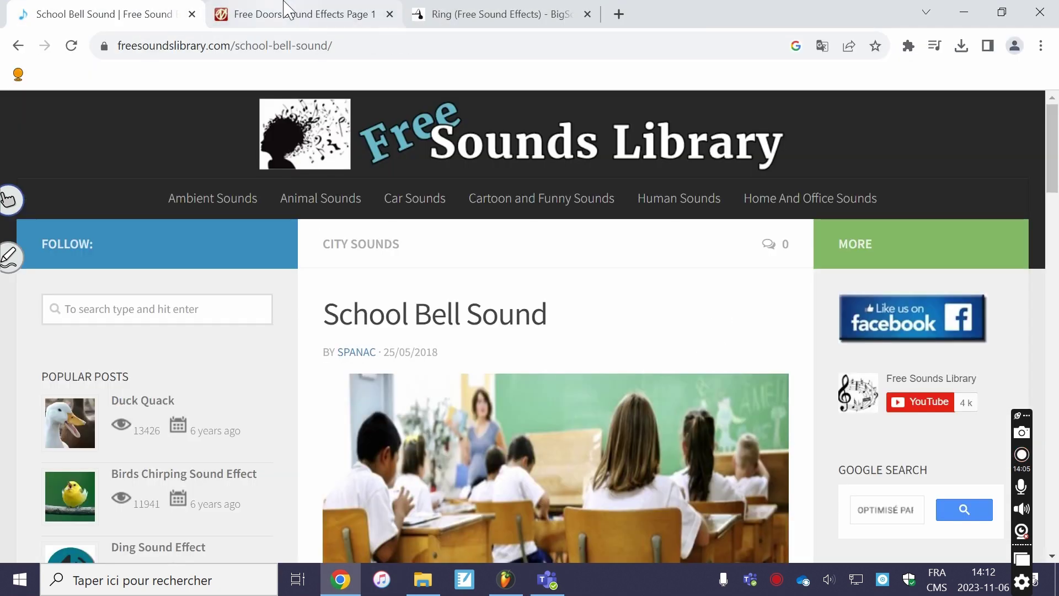
left_click(291, 8)
left_click(466, 12)
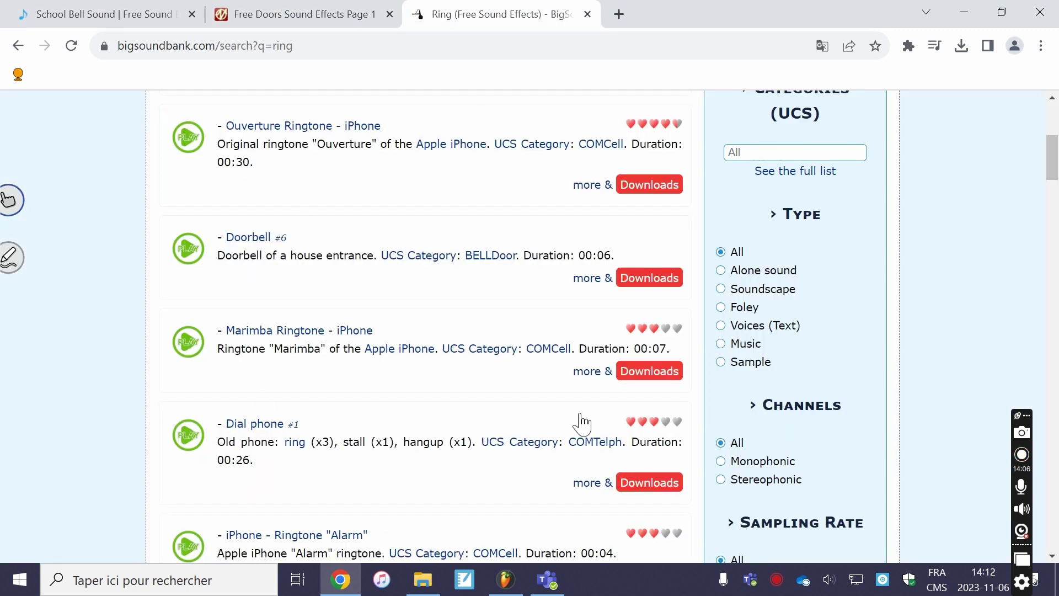
scroll(582, 424, "up", 6)
left_click(620, 14)
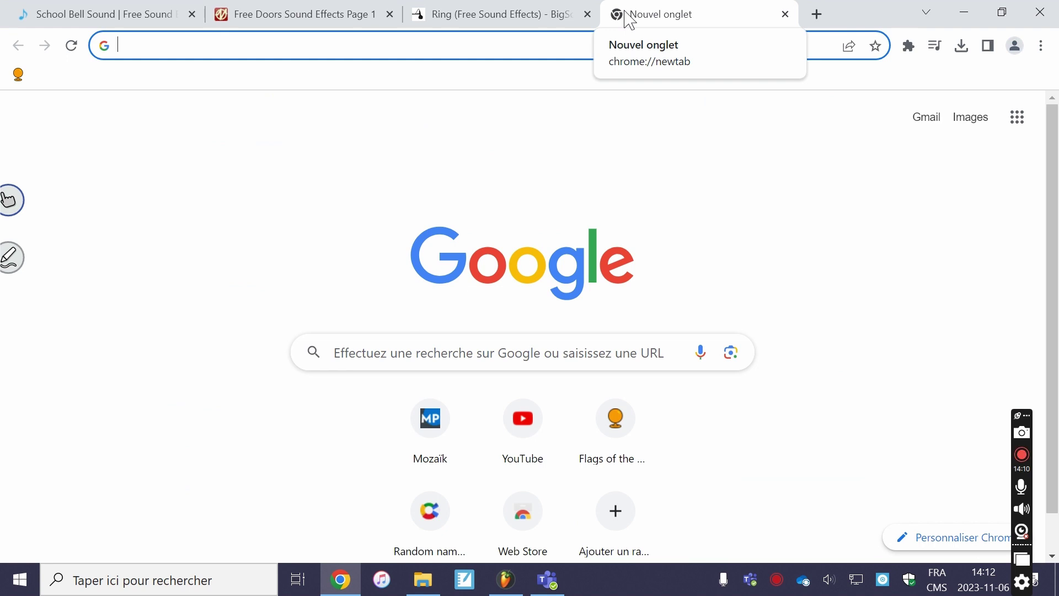
left_click(571, 8)
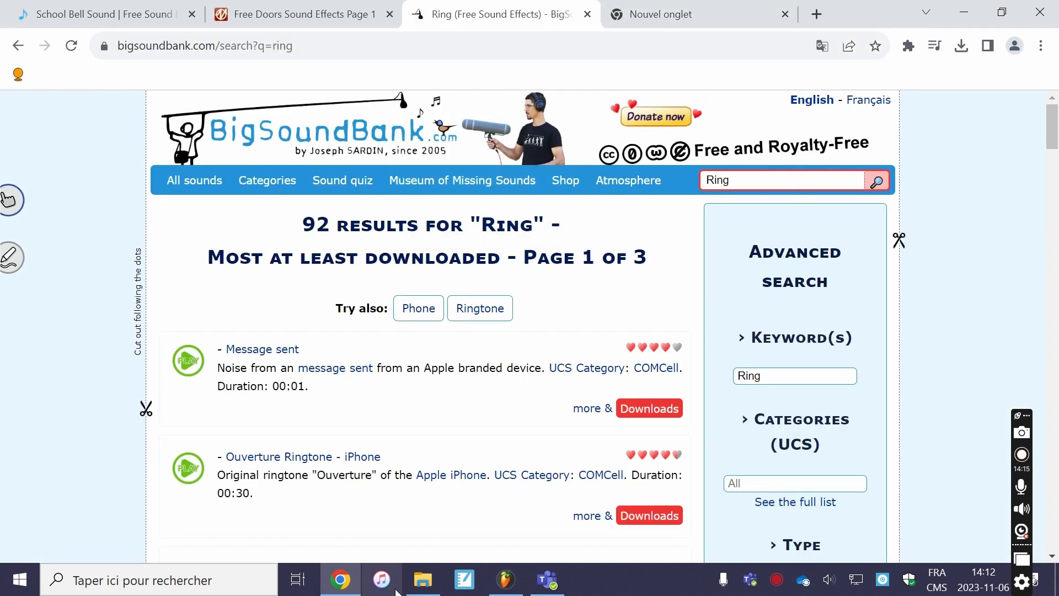
Switch to File Explorer and examine the downloaded files in the Téléchargements folder
left_click(422, 579)
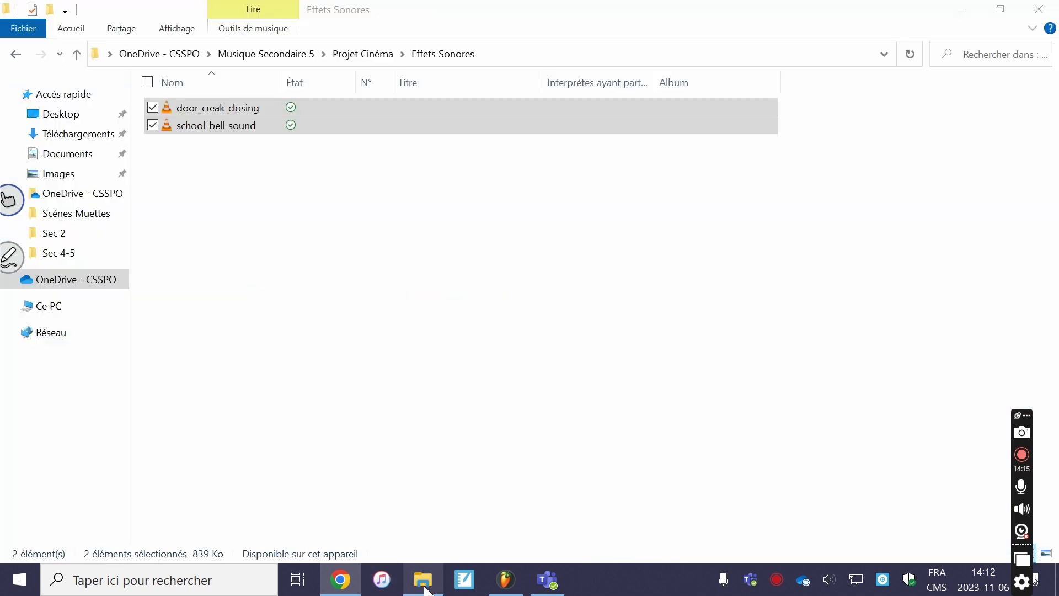
left_click(67, 138)
left_click_drag(295, 215, 326, 105)
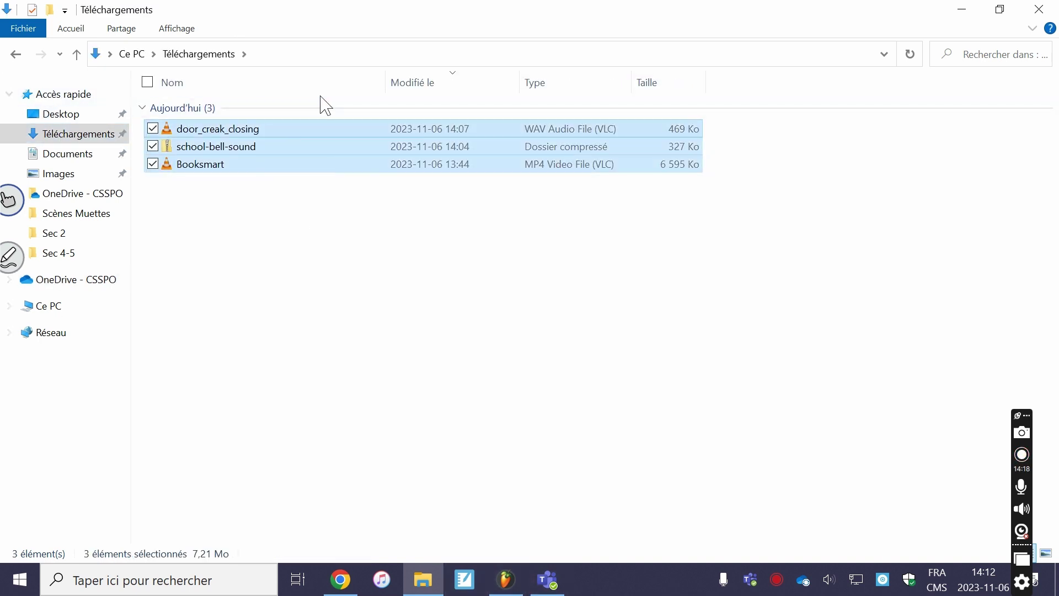
left_click(241, 252)
Open OneDrive's Musique Secondaire 5 > Projet Cinéma > Effets Sonores folder and examine the sound files stored there
left_click(84, 279)
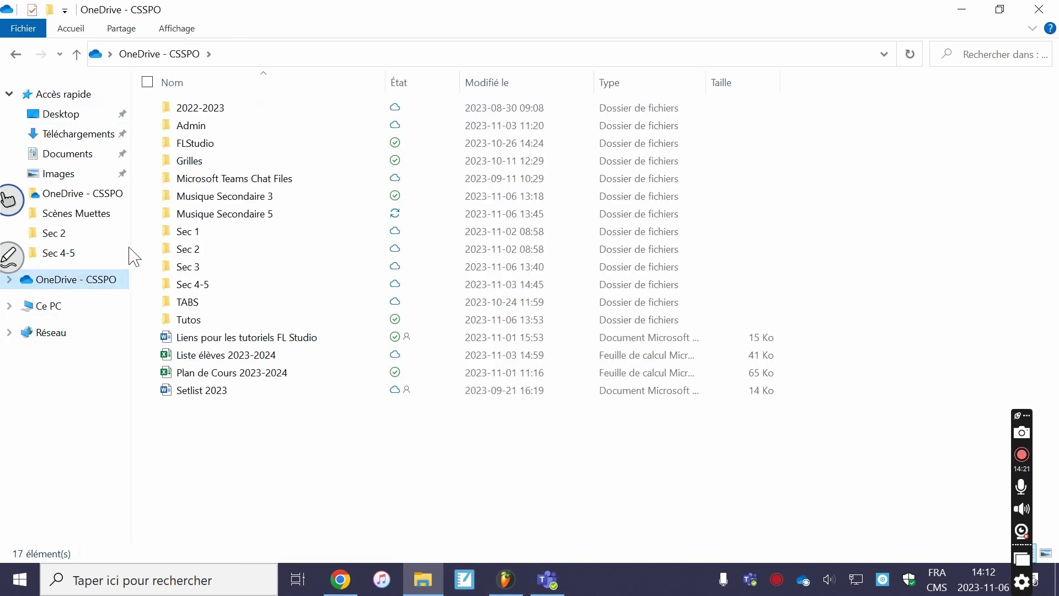
double_click(296, 220)
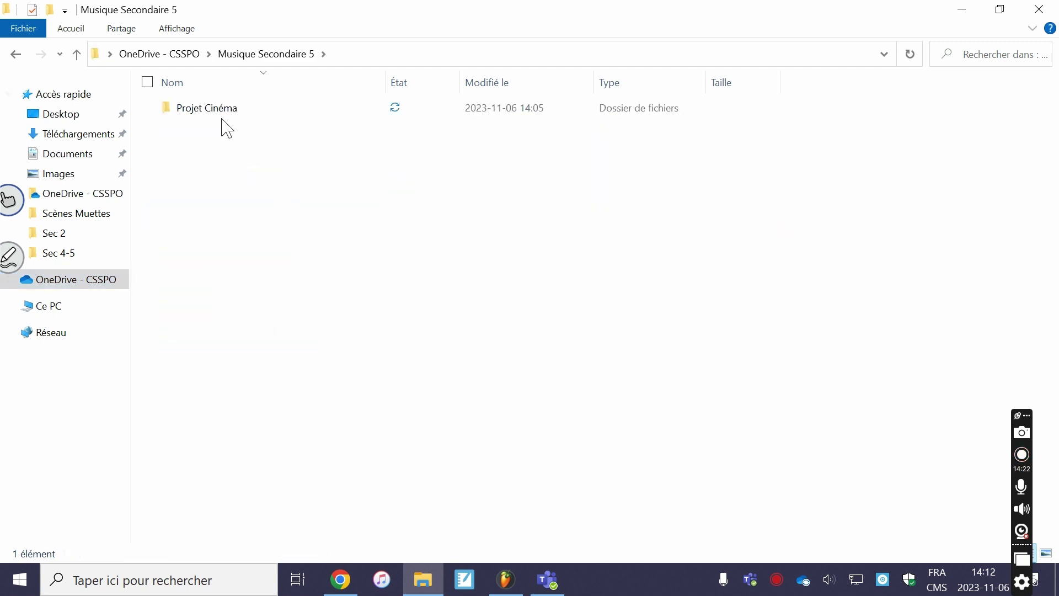
double_click(224, 115)
left_click(193, 127)
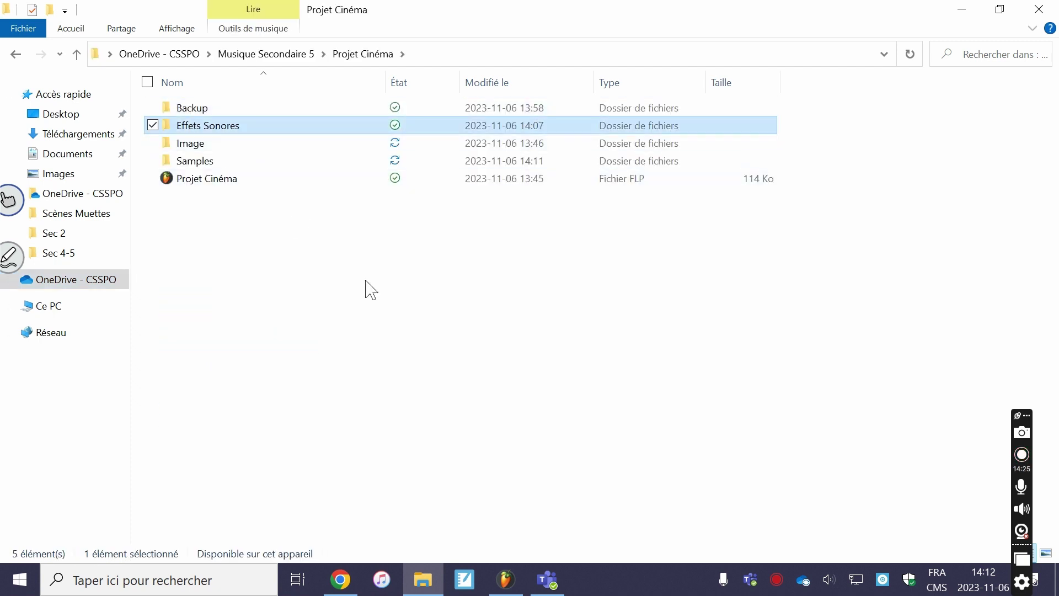
left_click(334, 303)
double_click(241, 128)
left_click_drag(323, 298, 240, 93)
left_click(371, 308)
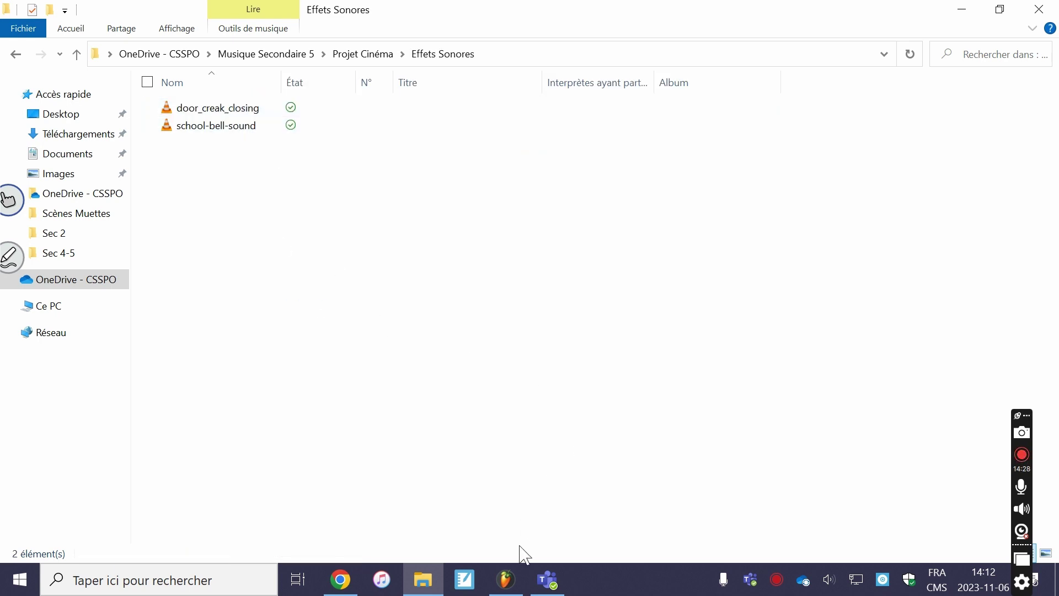
Switch to FL Studio and add another Audio Clip channel, browsing the Effets Sonores folder without loading a sound
left_click(506, 579)
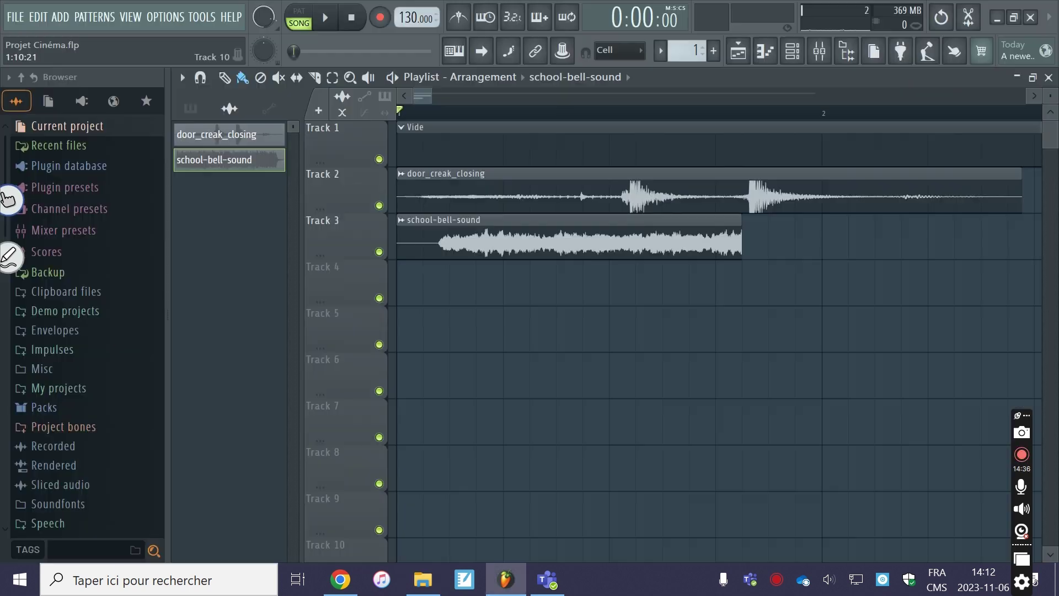
left_click(59, 17)
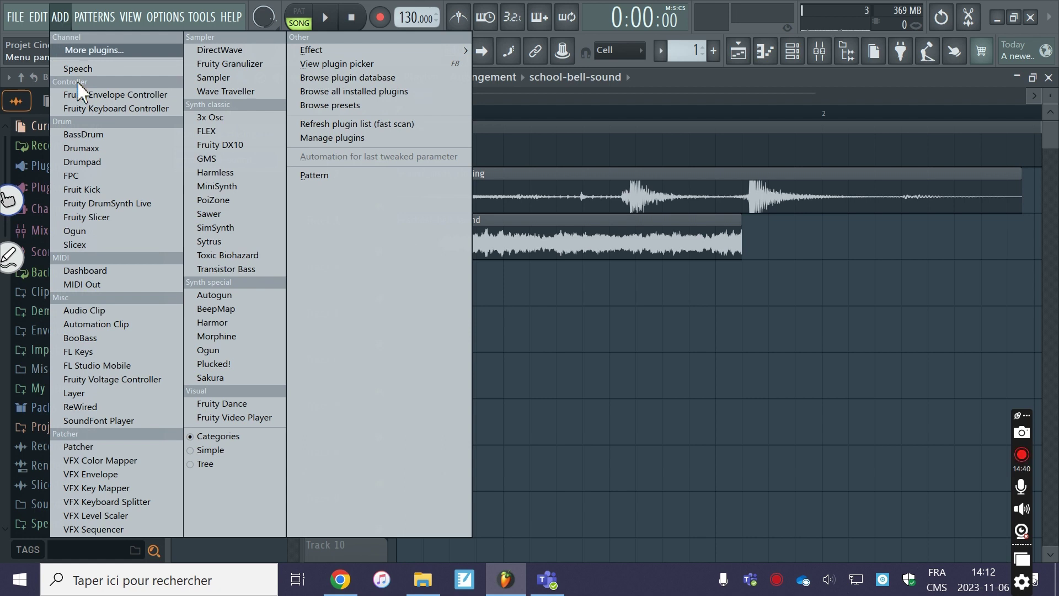
left_click(83, 311)
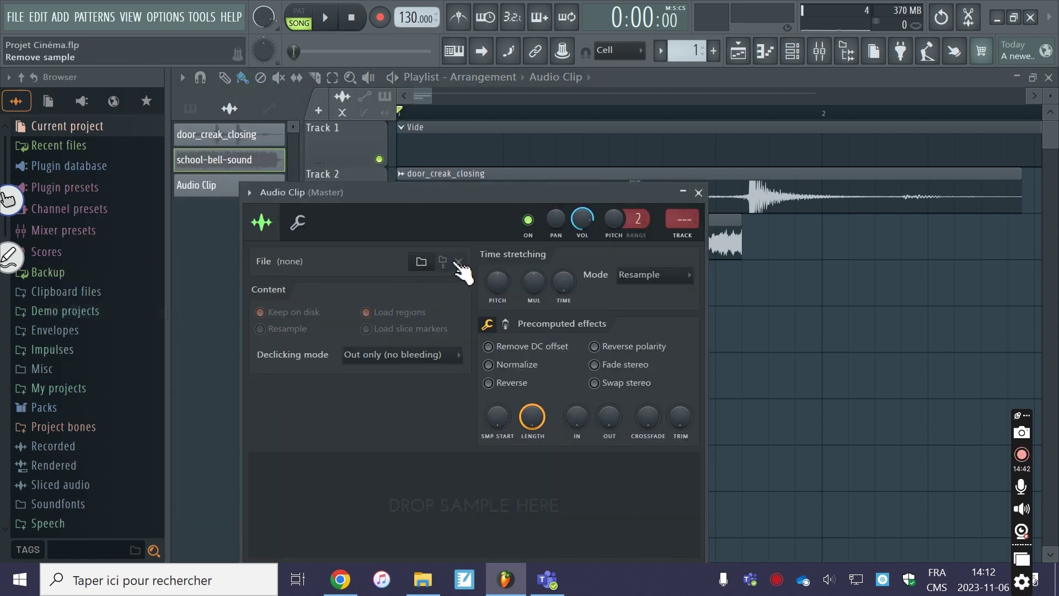
left_click(421, 261)
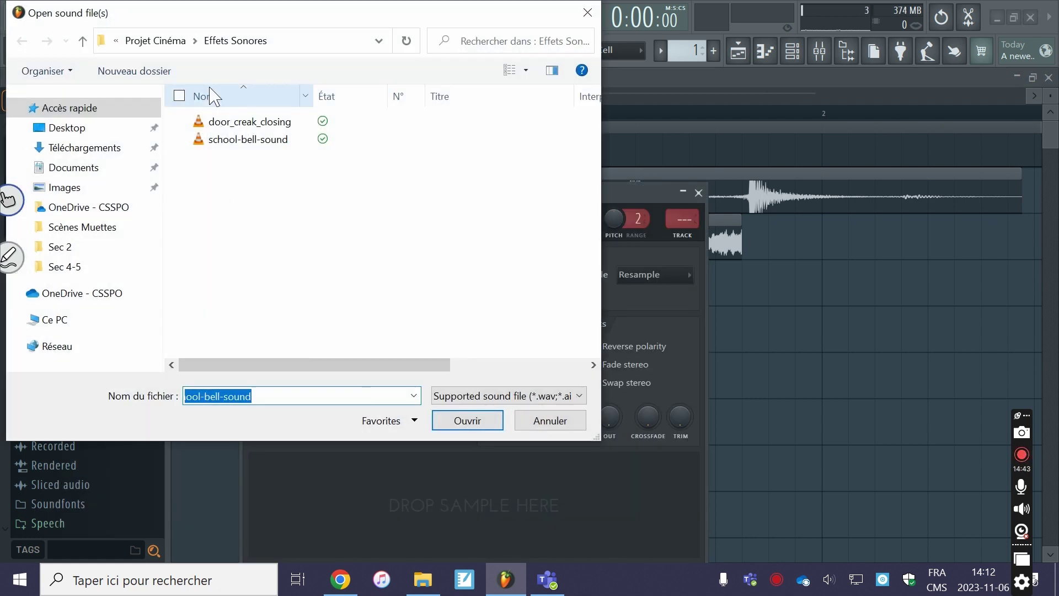
left_click(549, 420)
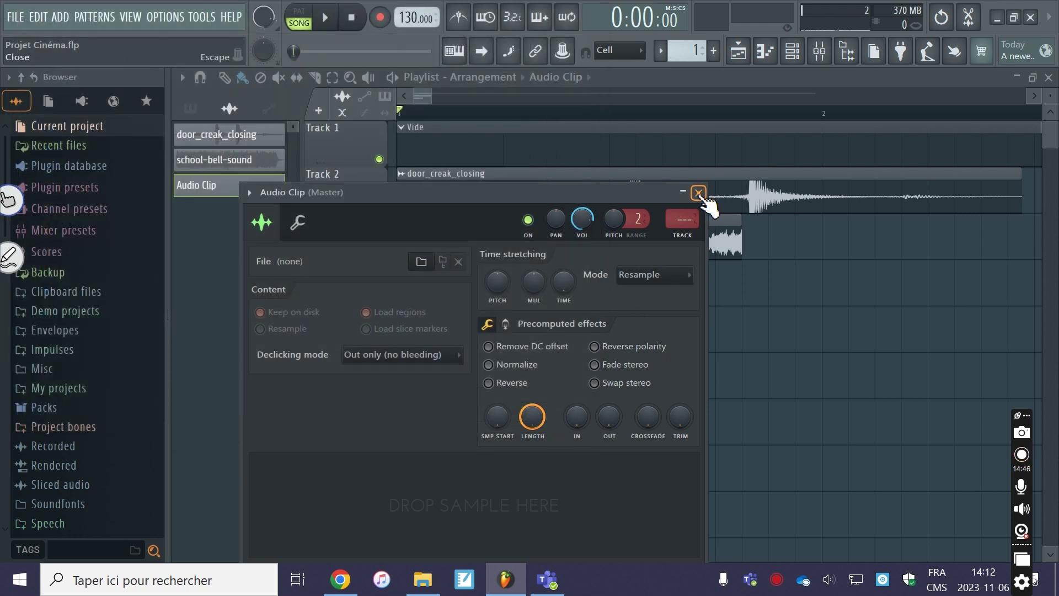
left_click(698, 193)
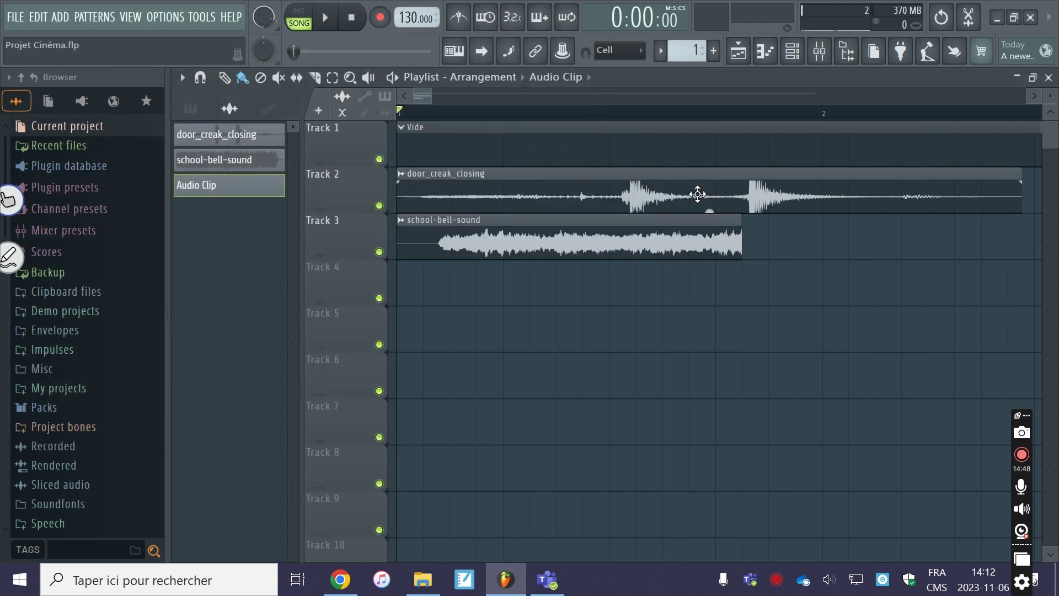